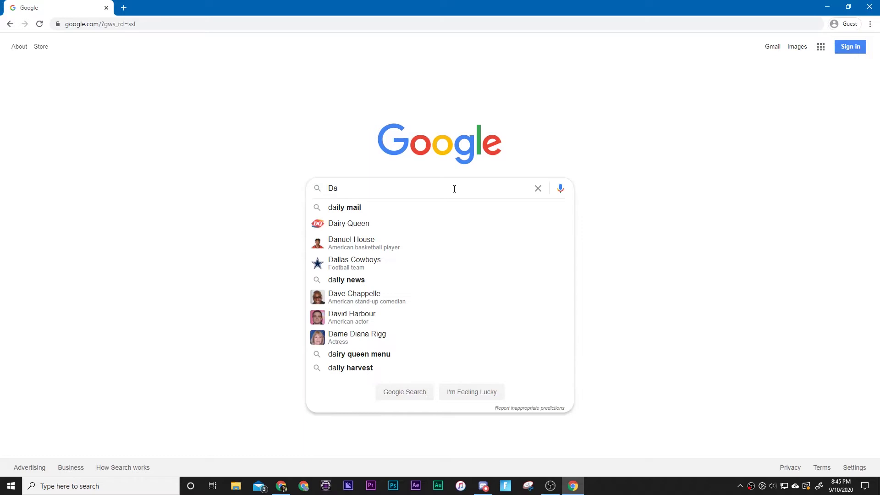
Search Google for "davinci resolve" and open Blackmagic Design's DaVinci Resolve 16 product page.
key("Down")
key("Return")
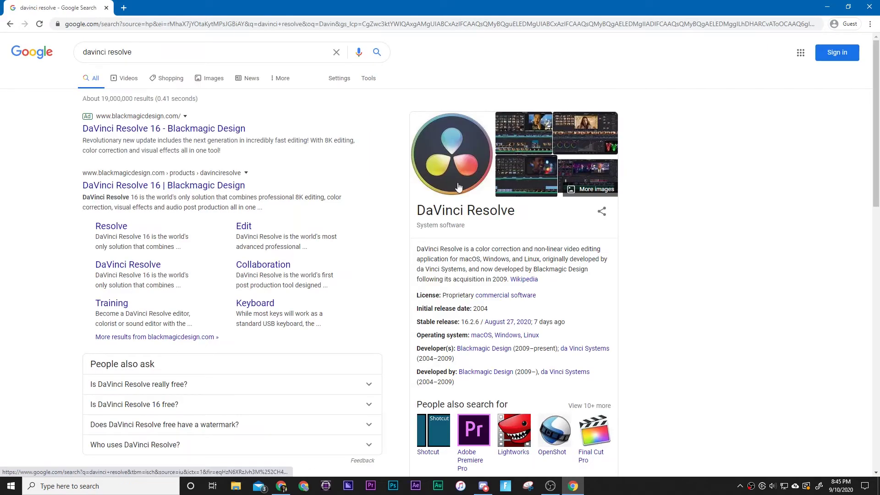
left_click(140, 187)
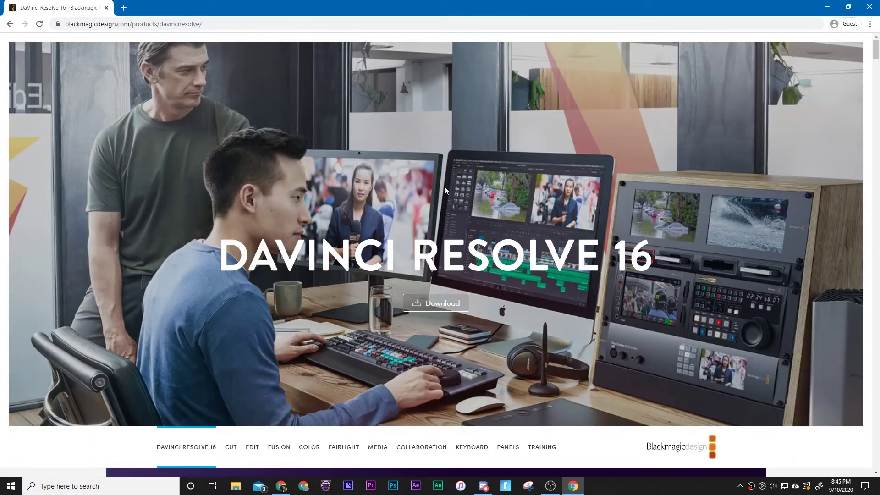
Find the free DaVinci Resolve 16 edition on the product page and choose its Windows download.
scroll(445, 188, "down", 20)
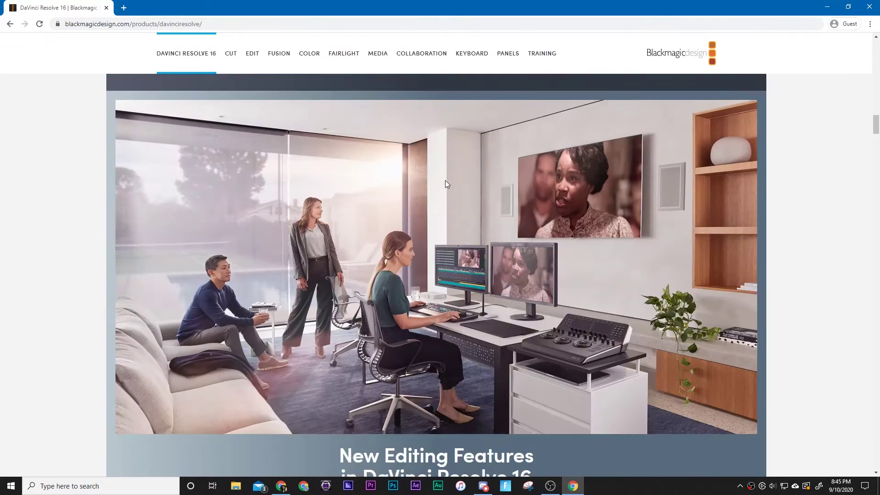
scroll(447, 184, "down", 20)
scroll(422, 351, "down", 20)
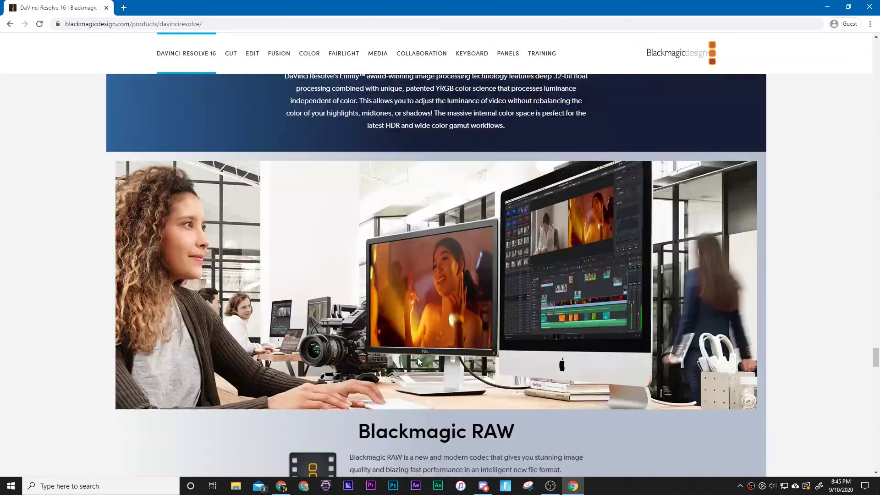
scroll(418, 358, "down", 20)
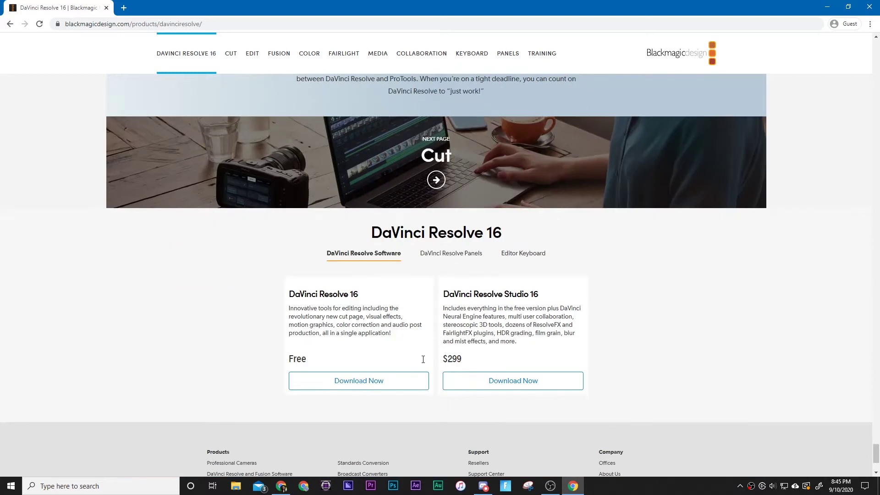
scroll(423, 360, "down", 3)
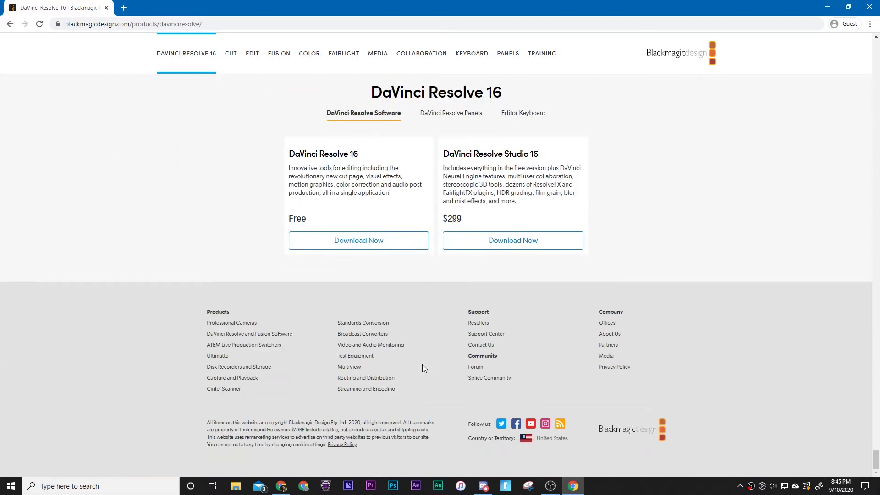
left_click(346, 242)
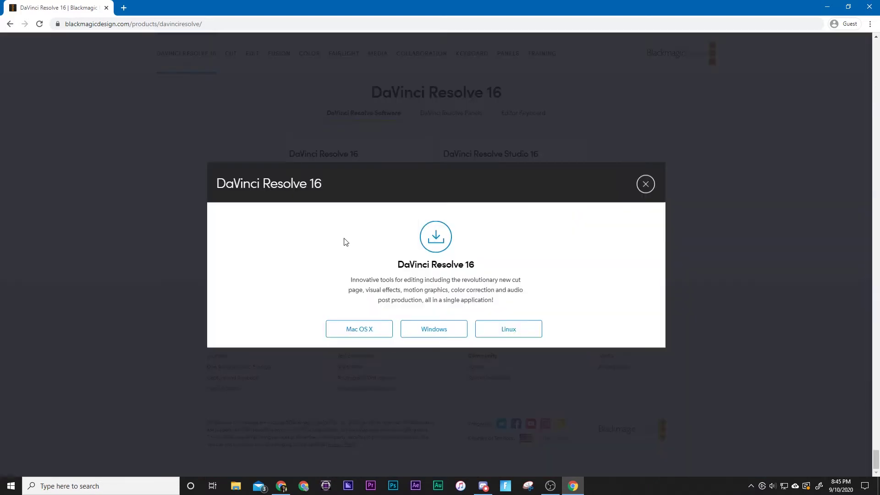
left_click(455, 334)
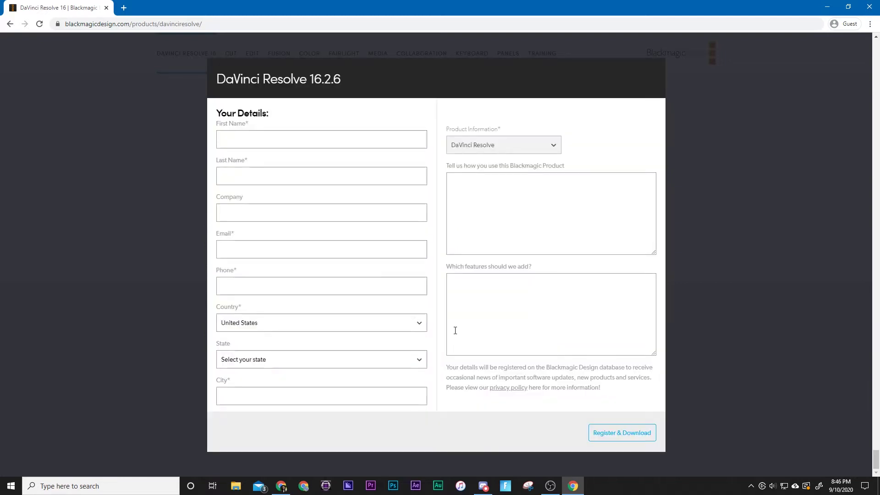
Enter the first name in the download registration form.
left_click(355, 140)
type("Jenn")
key("BackSpace")
key("Tab")
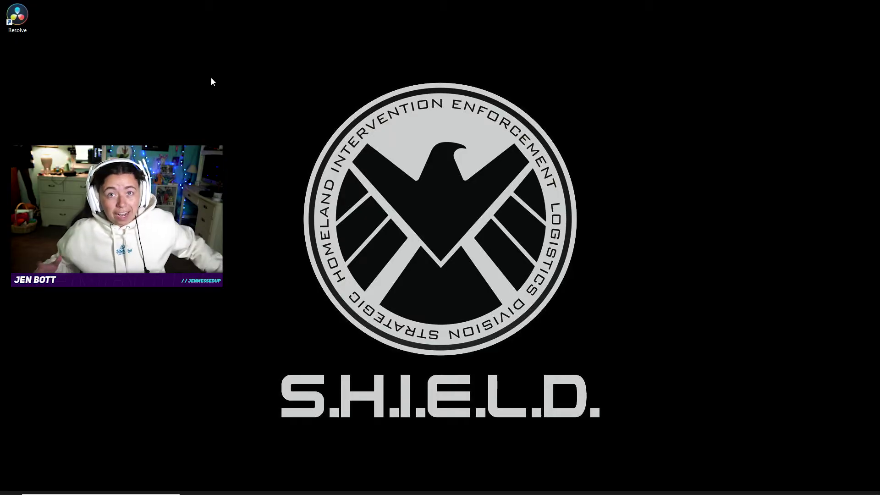
Launch DaVinci Resolve from the desktop and create a new project named Tutorial.
double_click(18, 16)
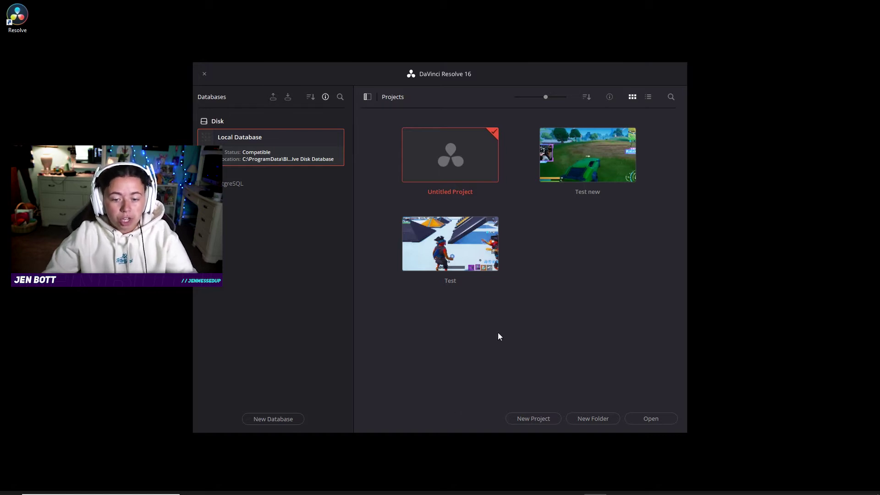
left_click(534, 419)
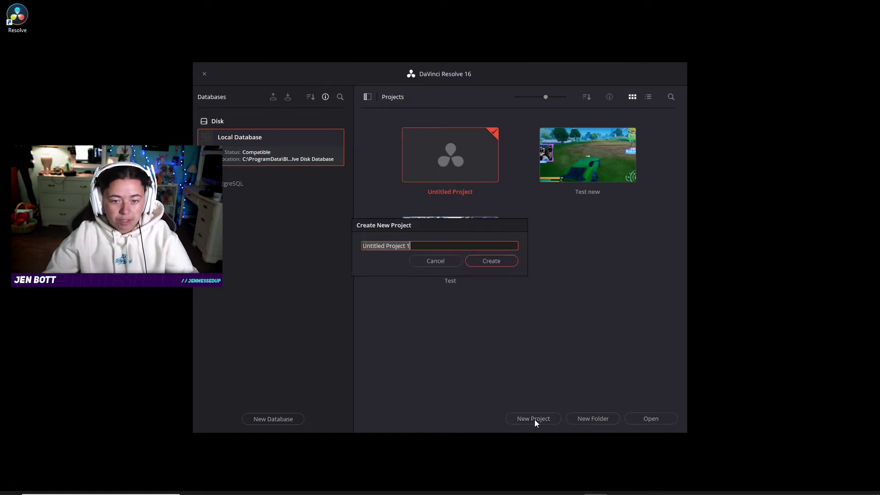
type("Tut")
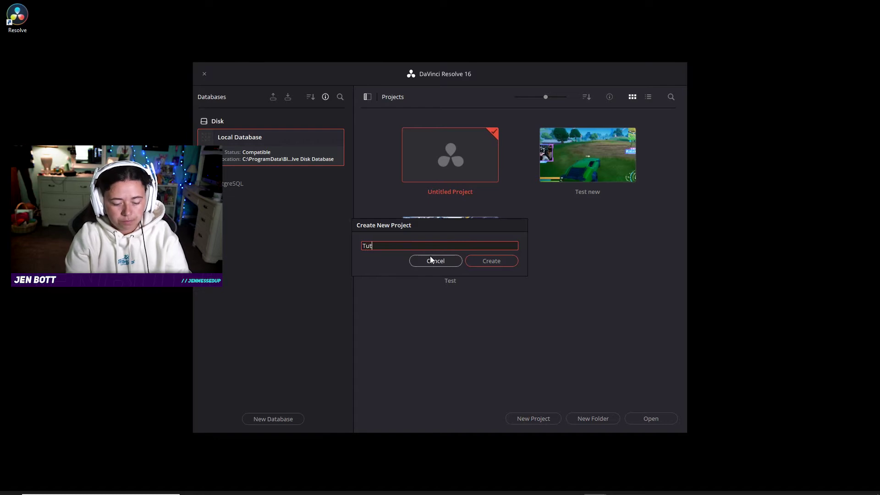
type("orial")
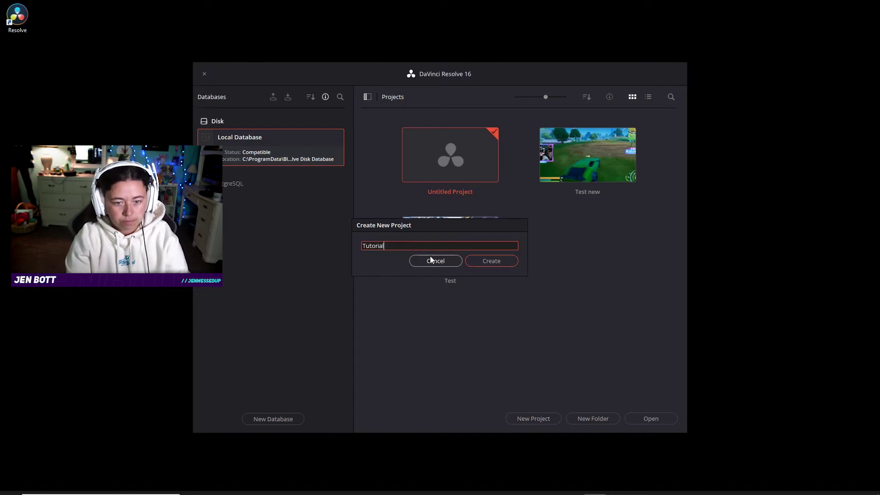
left_click(476, 262)
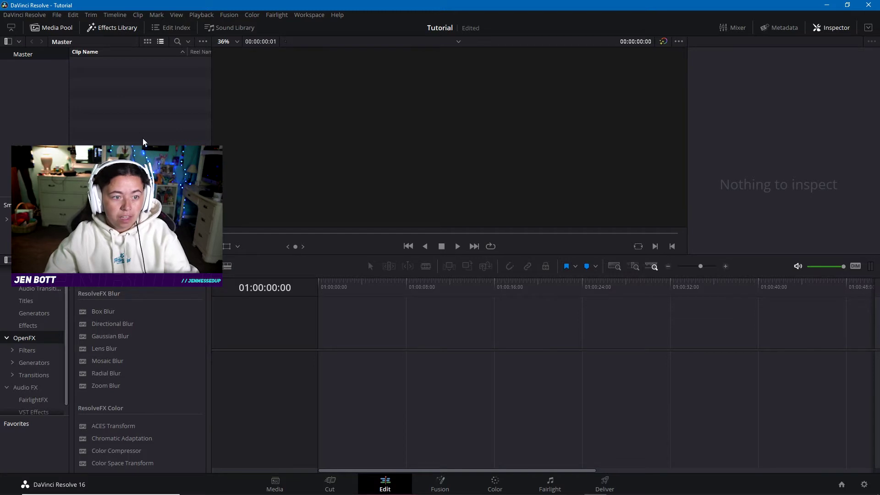
Import all the clips from the Footage for Tutorial folder into the media pool, keeping the project's current frame rate.
right_click(140, 125)
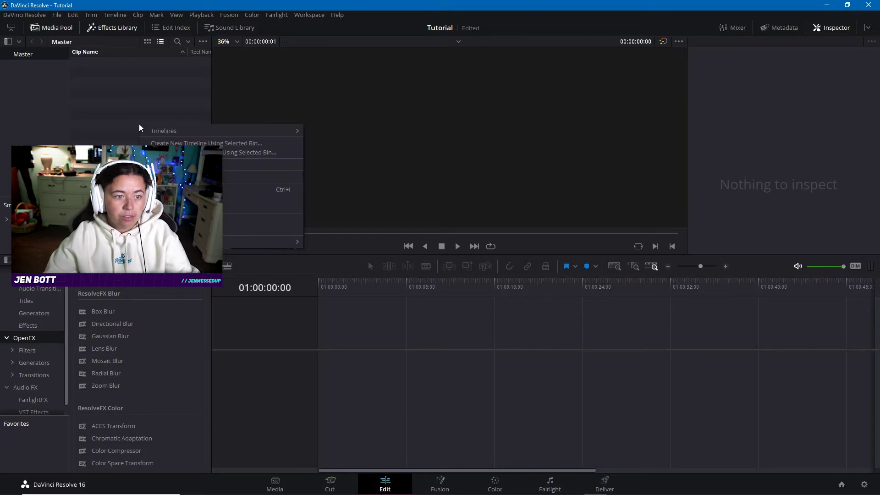
left_click(225, 190)
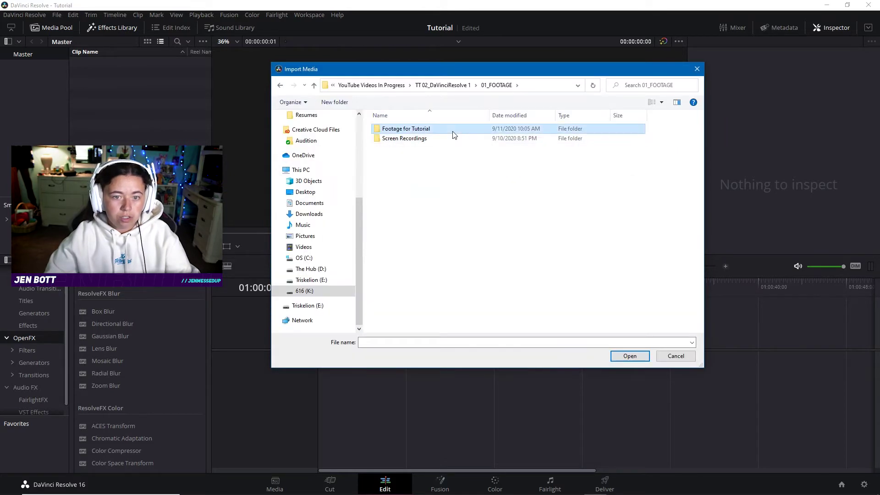
double_click(453, 134)
left_click(395, 139)
left_click(397, 183, "shift")
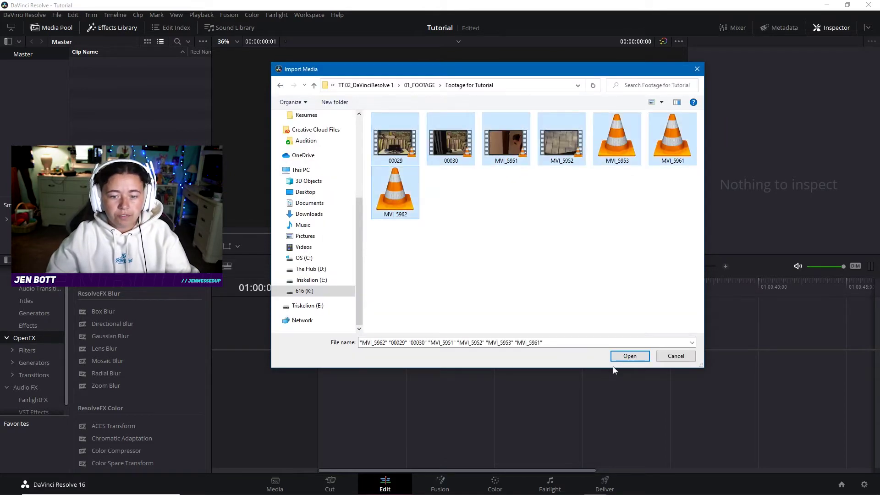
left_click(623, 356)
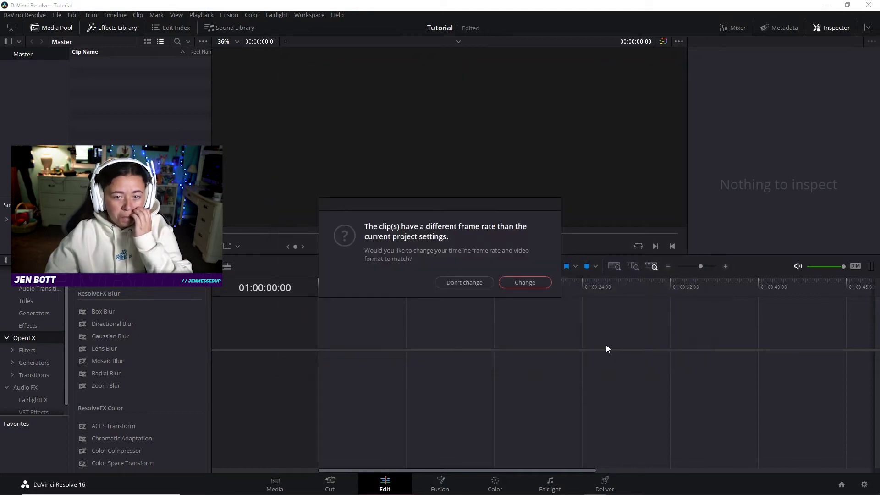
left_click(472, 282)
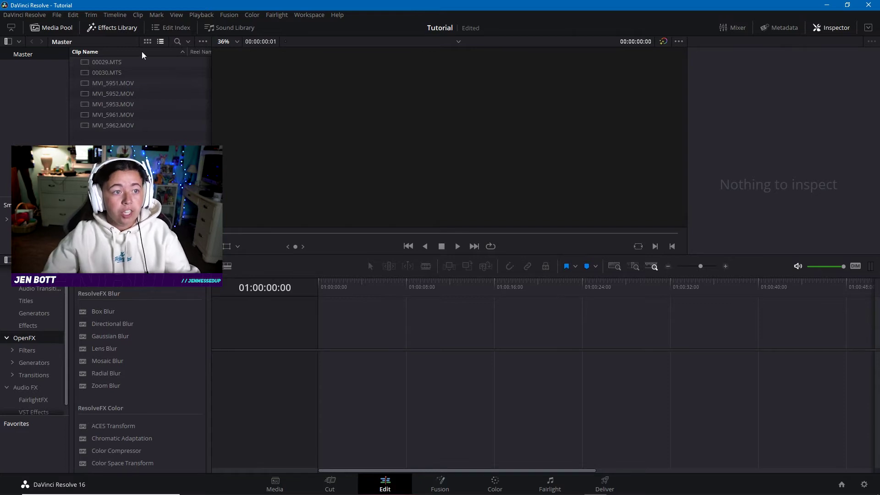
Set the timeline resolution to 1920 x 1080 HD in the project settings and save them.
left_click(57, 15)
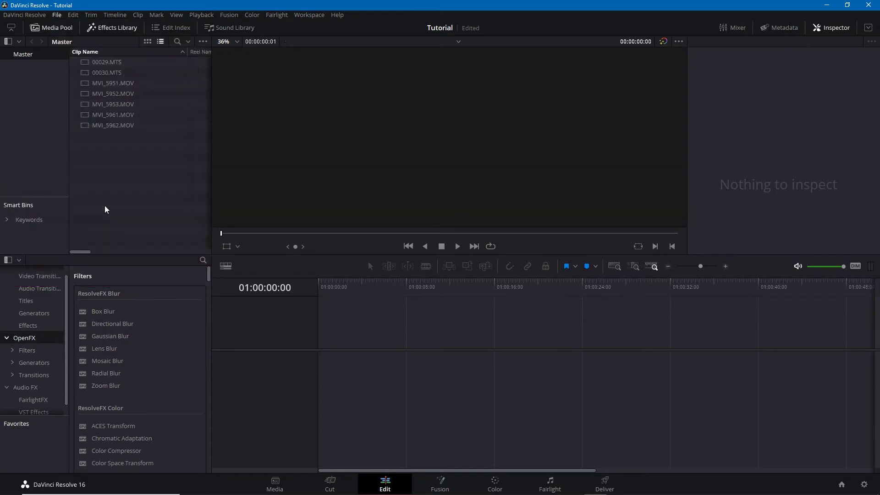
left_click(101, 207)
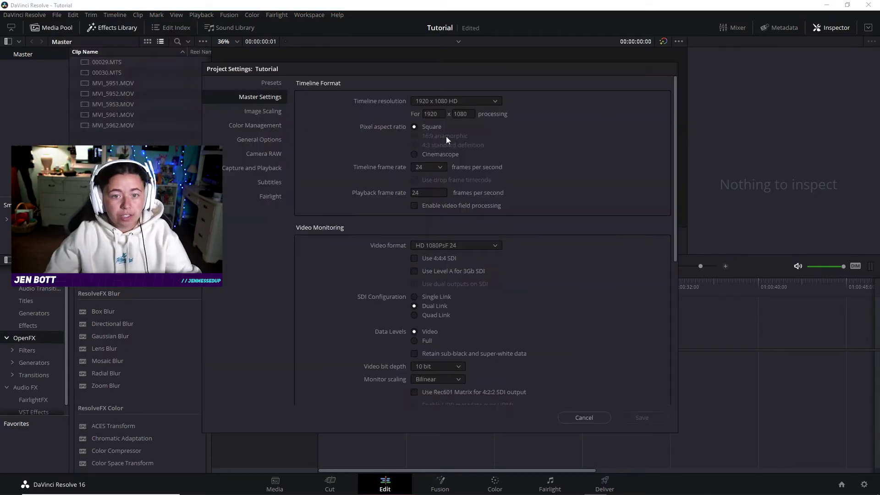
left_click(489, 103)
scroll(478, 188, "up", 3)
scroll(467, 125, "up", 3)
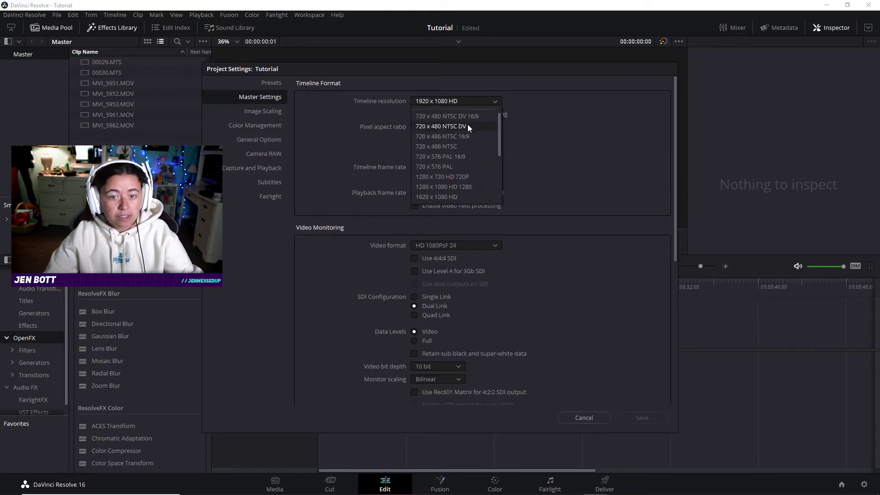
left_click(469, 193)
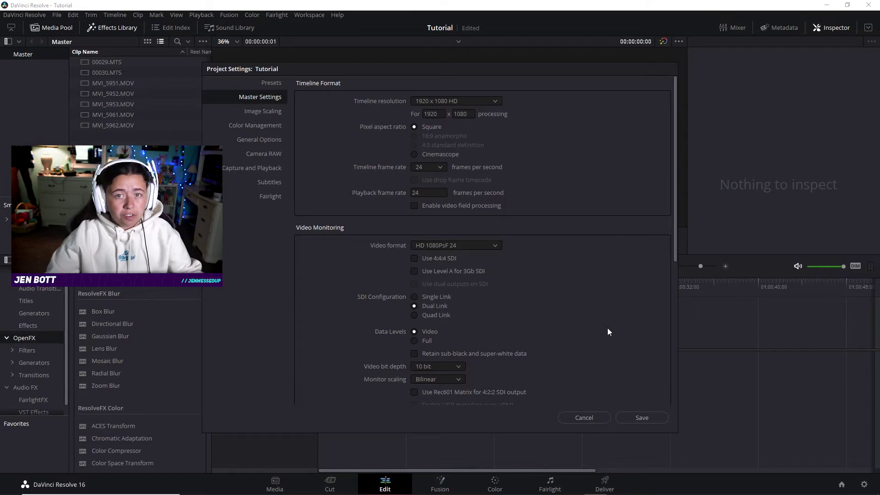
left_click(638, 416)
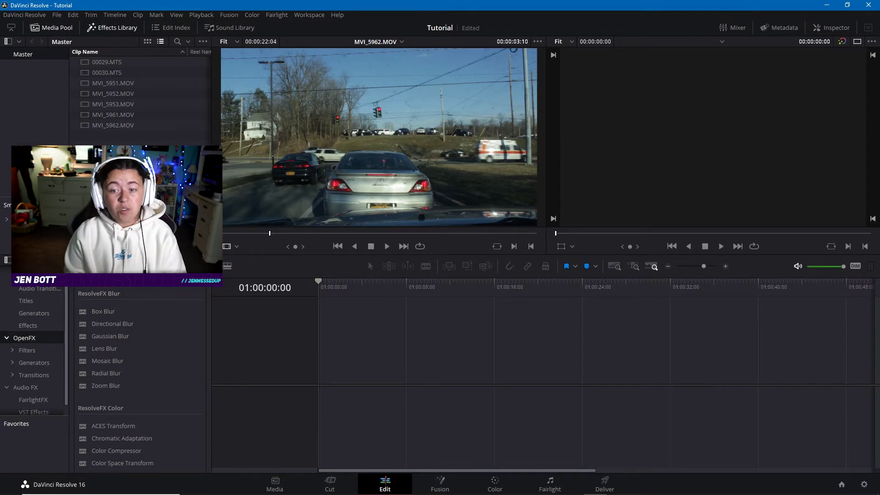
Scrub through MVI_5962.MOV in the source viewer and mark an in point at 00:00:14:05.
left_click(89, 126)
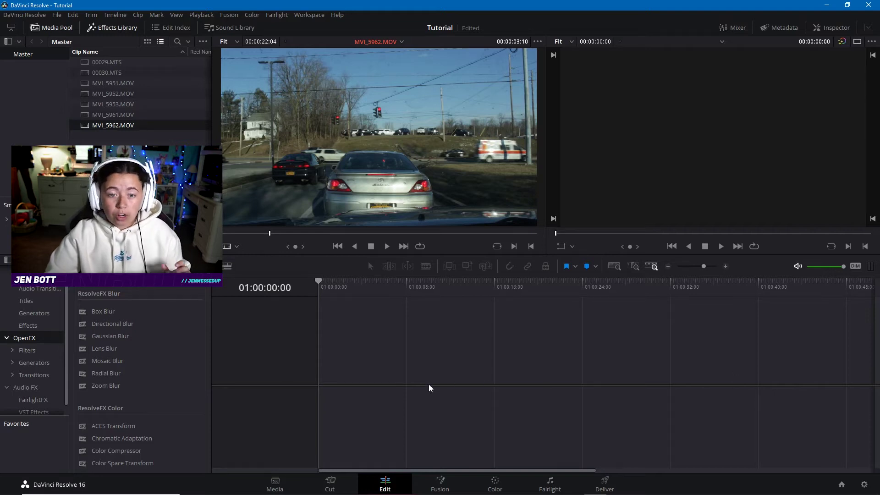
left_click_drag(269, 233, 220, 233)
mouse_move(376, 139)
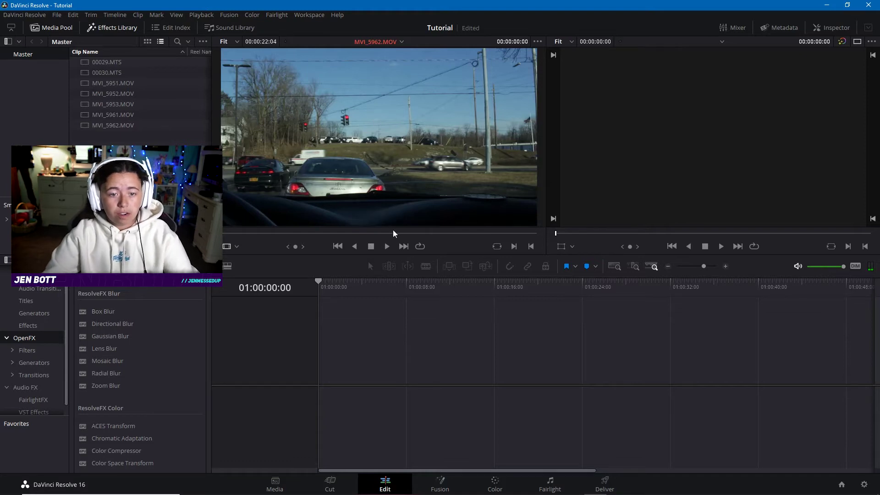
left_click(331, 234)
left_click_drag(332, 237, 424, 247)
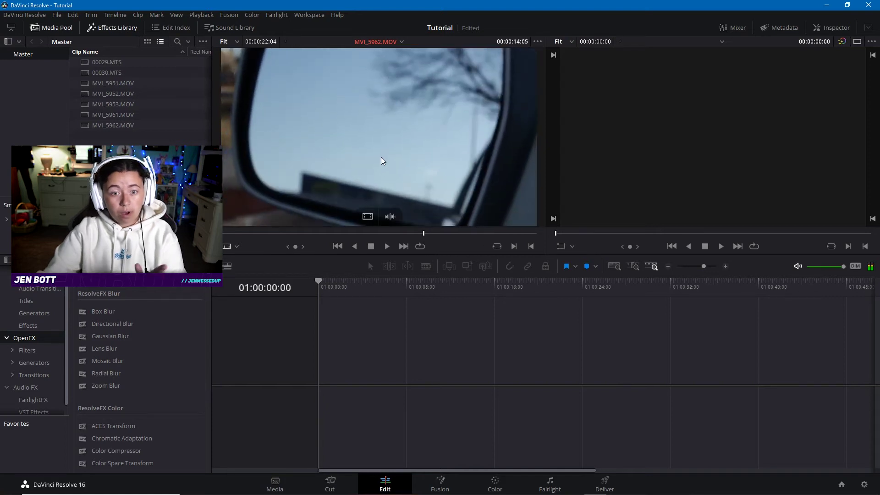
key("i")
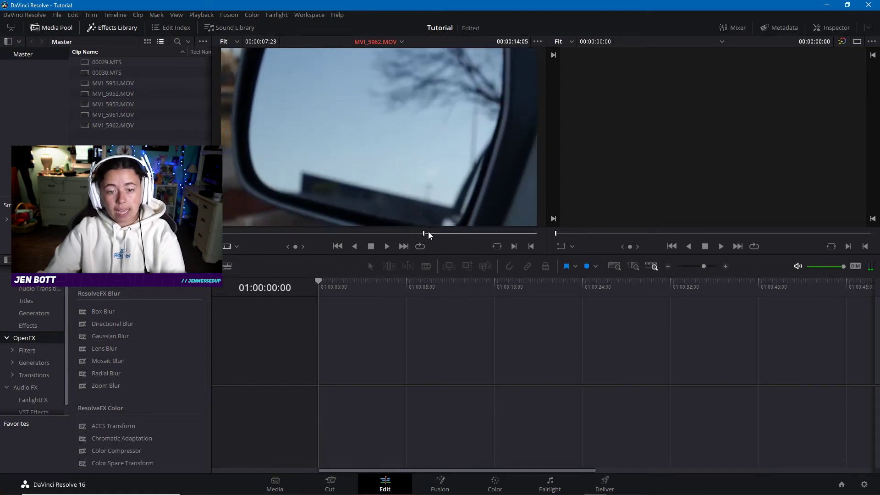
Mark the out point of MVI_5962.MOV at 00:00:15:05 and place the marked section at the start of the timeline.
left_click(430, 235)
left_click_drag(430, 235, 438, 235)
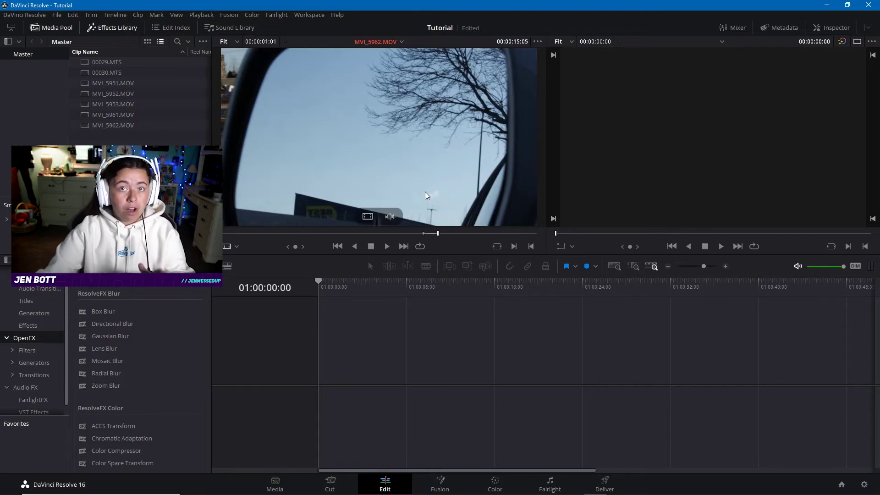
left_click_drag(425, 139, 424, 305)
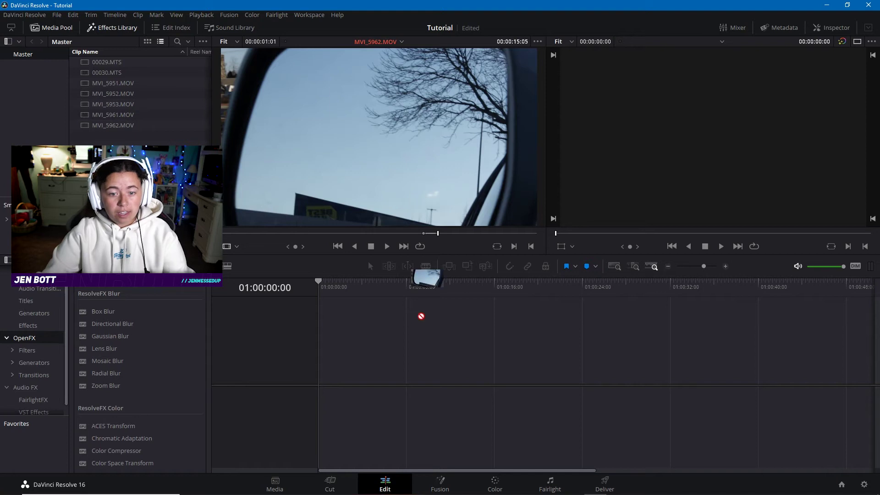
left_click_drag(396, 360, 331, 343)
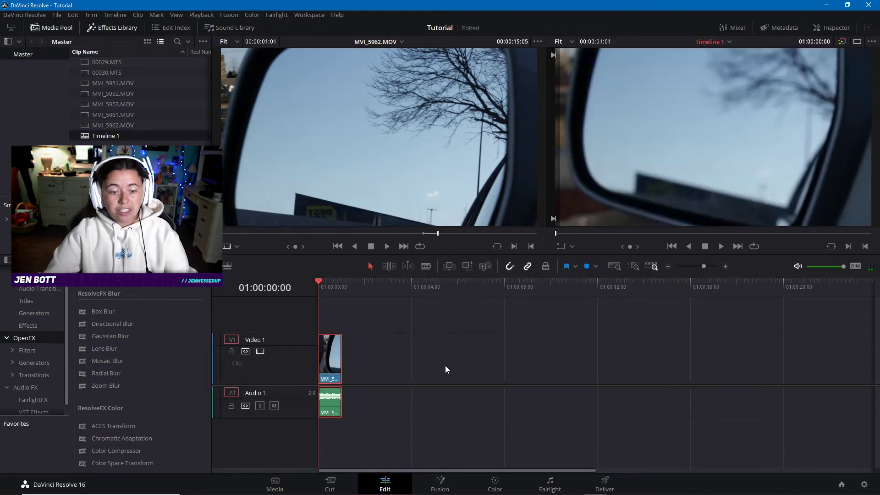
Play the trimmed clip on the timeline, return to its start and play it again.
key("space")
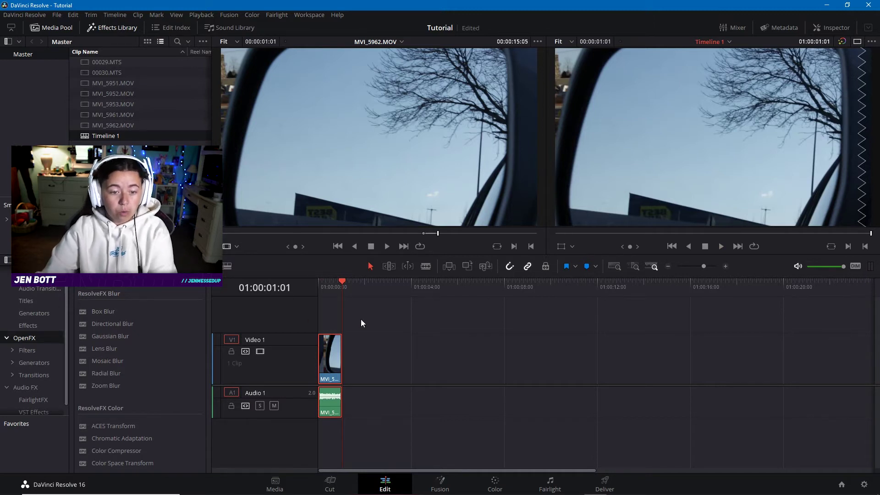
left_click_drag(336, 285, 315, 296)
key("space")
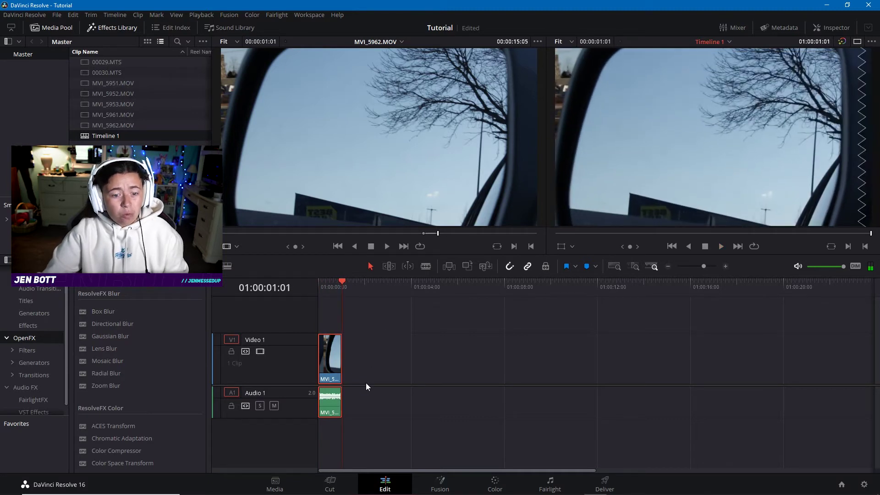
Turn off linked selection so the clip's video and audio can be selected separately.
left_click(373, 362)
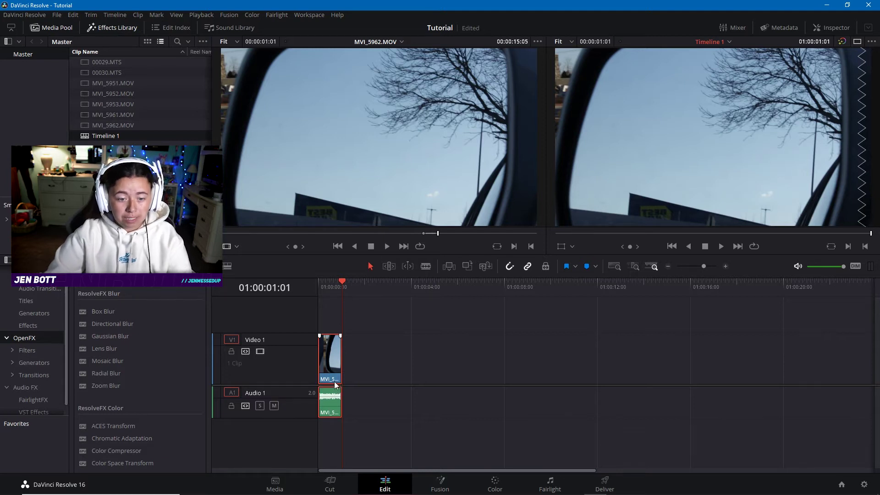
left_click(527, 267)
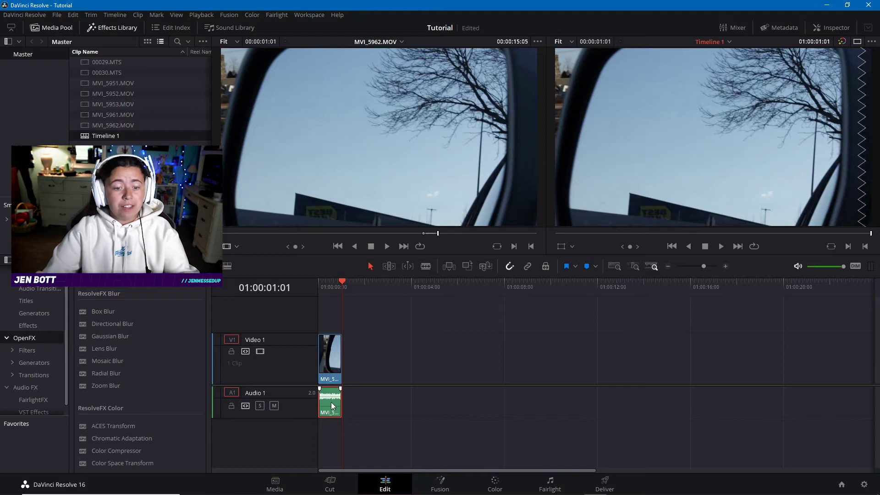
Delete only the audio part of the MVI_5962.MOV clip on the timeline and play the timeline from its start.
left_click(329, 357)
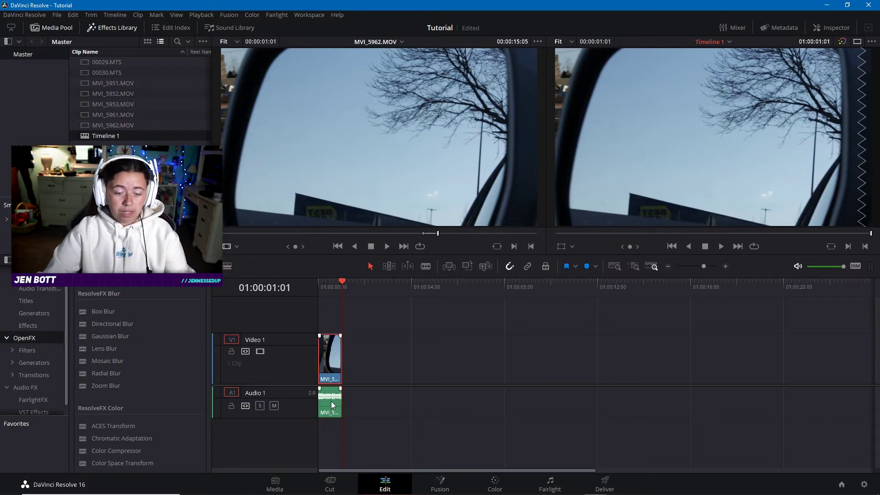
left_click(333, 404)
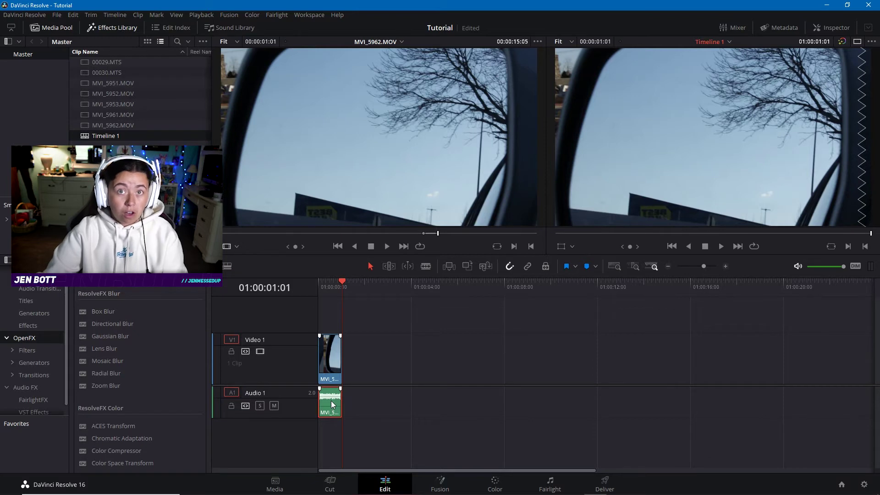
double_click(331, 403)
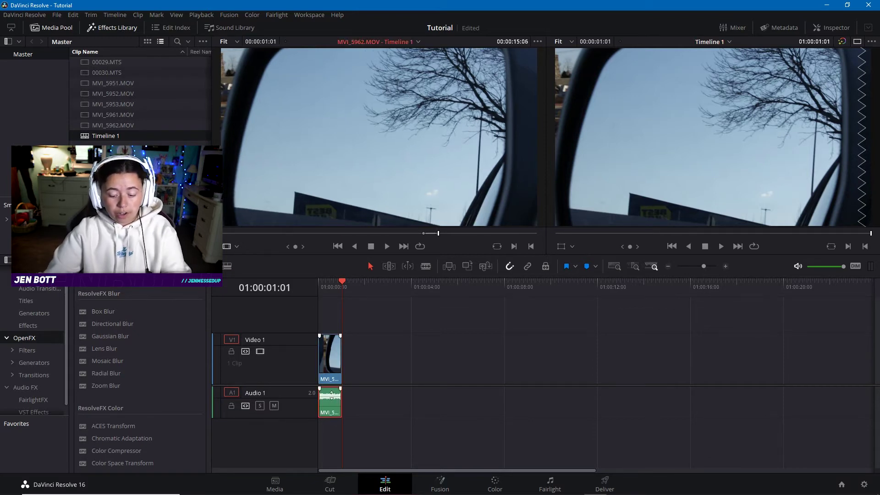
left_click(334, 403)
key("Delete")
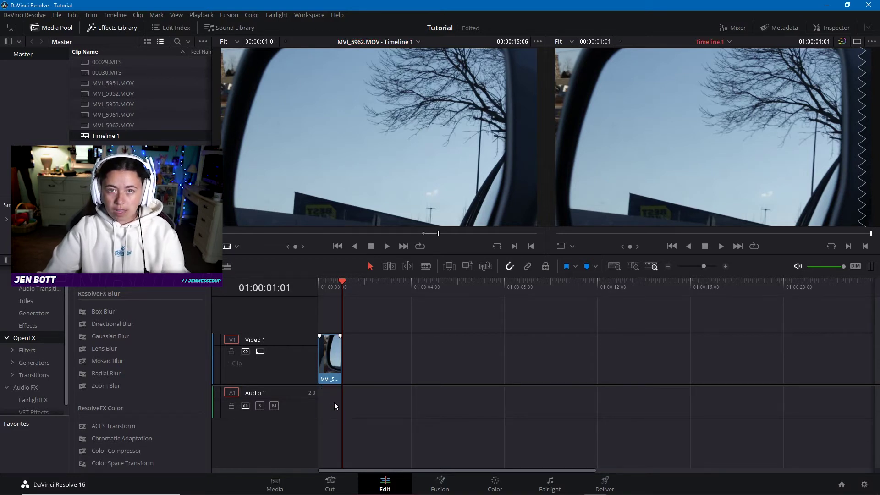
left_click_drag(339, 281, 259, 291)
key("space")
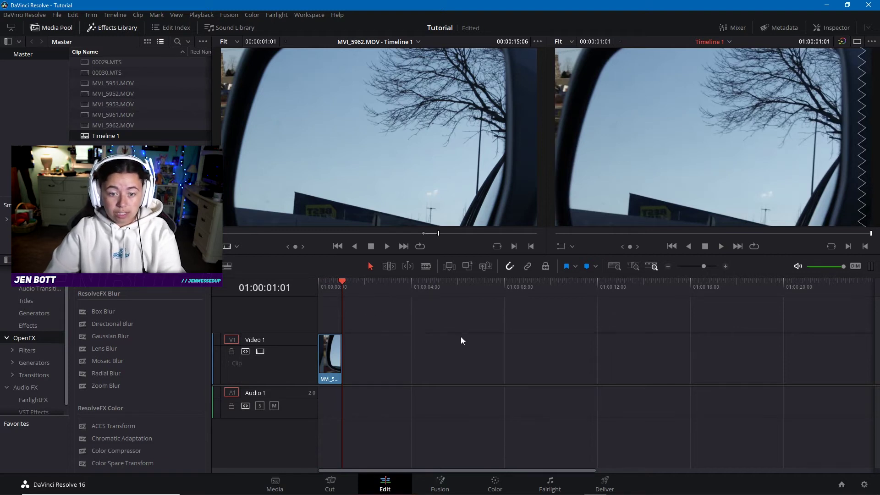
Rename the timeline in the media pool as Tutorial 1.
left_click(108, 136)
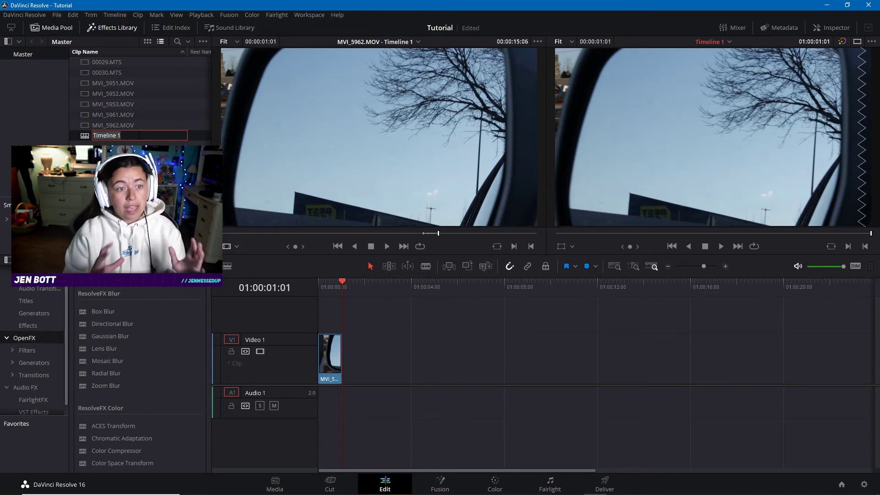
type("Tutorial 1")
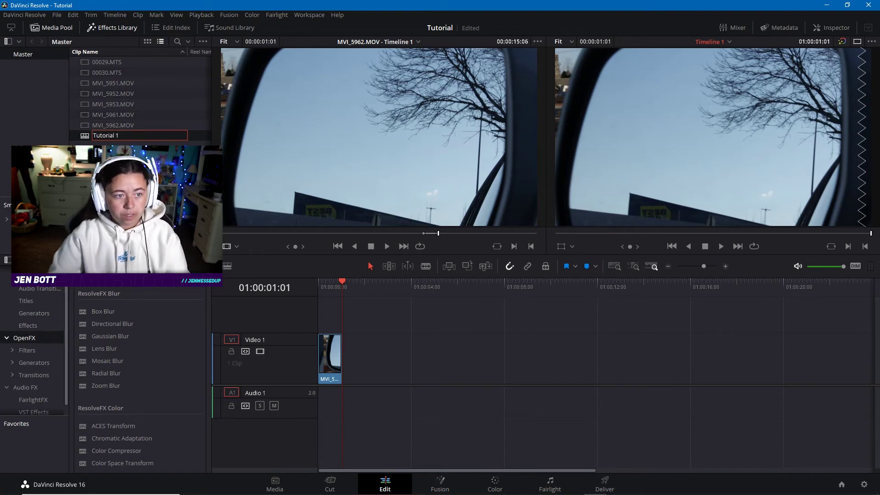
key("Return")
left_click(92, 136)
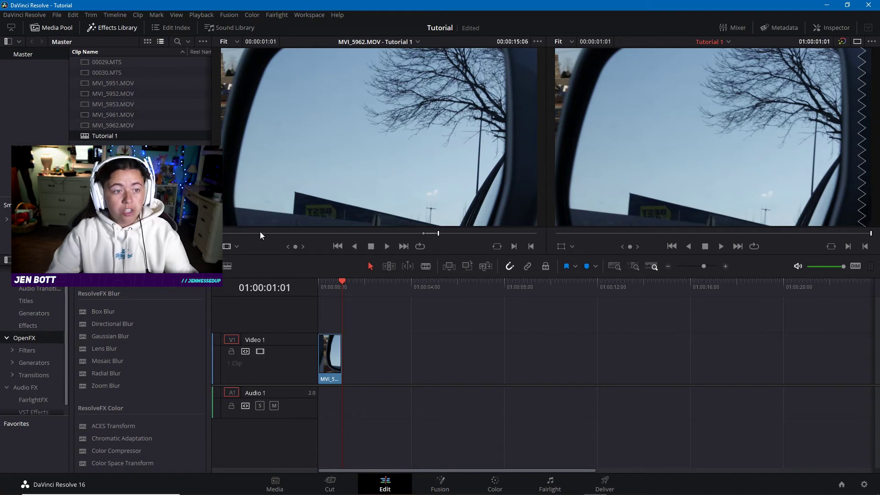
Mark a section of MVI_5961.MOV ending at 00:00:06:03 in the source viewer and place it directly after the first timeline clip.
left_click(85, 114)
double_click(86, 115)
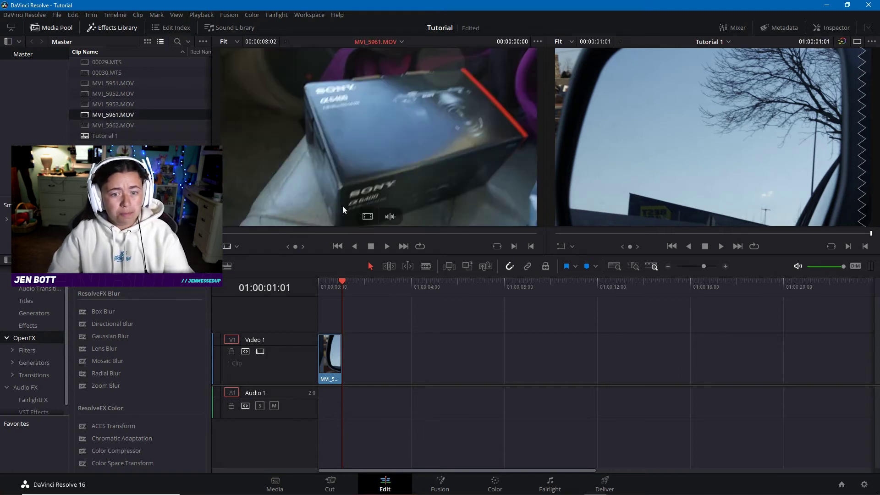
left_click_drag(251, 233, 462, 241)
key("i")
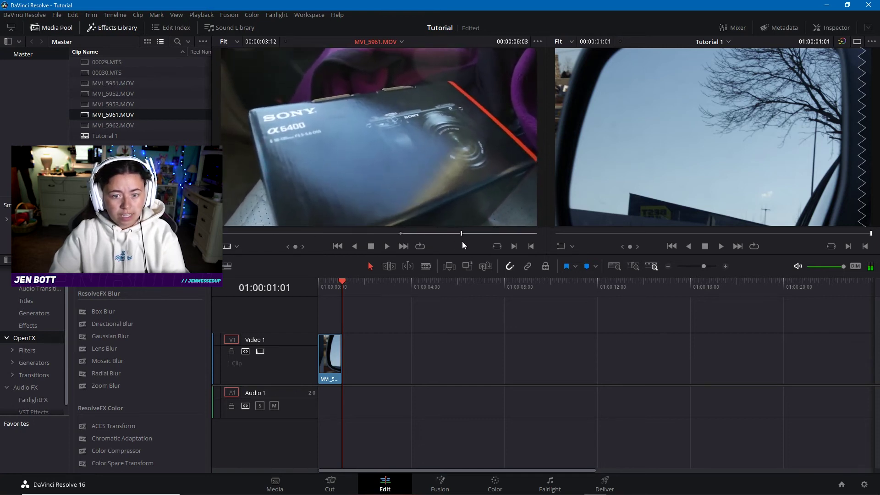
key("o")
left_click_drag(423, 147, 362, 362)
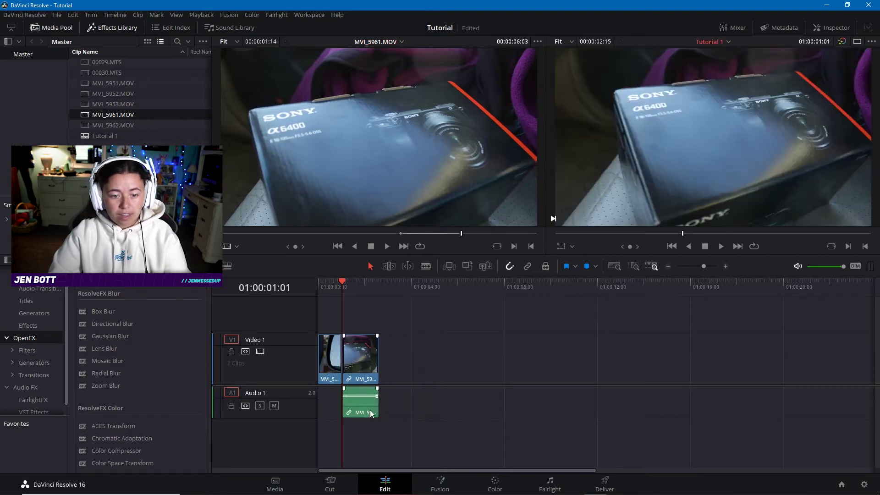
Delete the audio part of the MVI_5961.MOV clip on the timeline and play both clips from the start.
key("Delete")
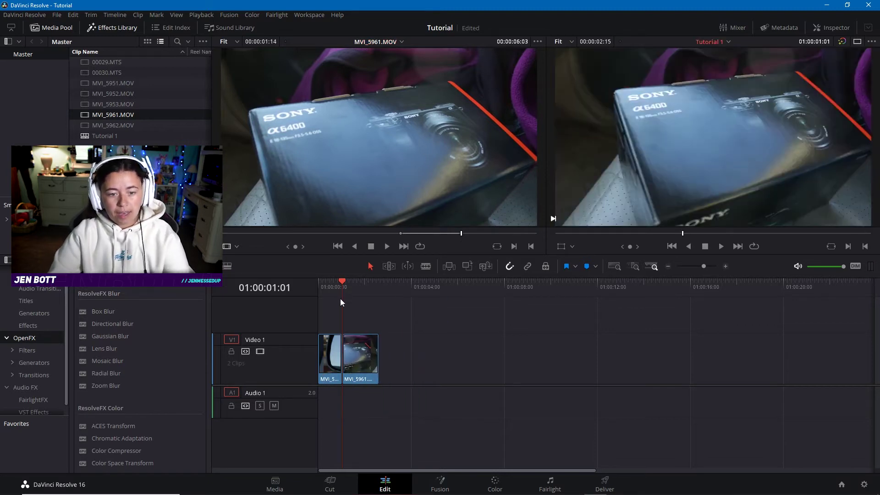
key("Home")
key("space")
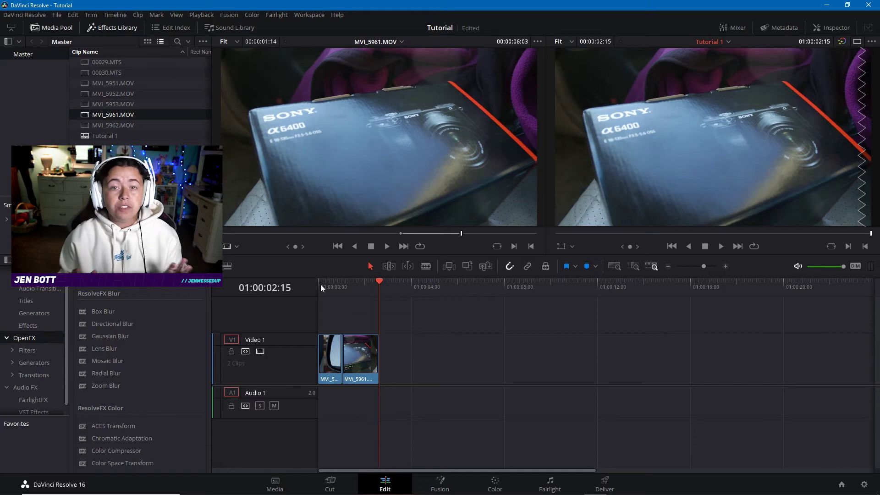
Extend the end of the MVI_5961.MOV clip on the timeline to bring the timeline's duration to about 00:00:03:19.
mouse_move(366, 290)
left_mouse_down()
mouse_move(346, 293)
mouse_move(357, 294)
left_mouse_up()
left_click(360, 363)
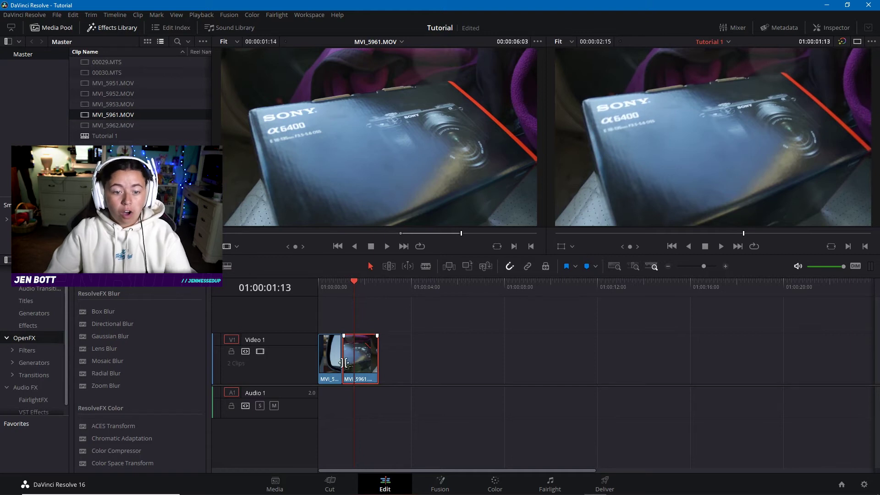
left_click(345, 361)
left_click_drag(346, 357, 349, 359)
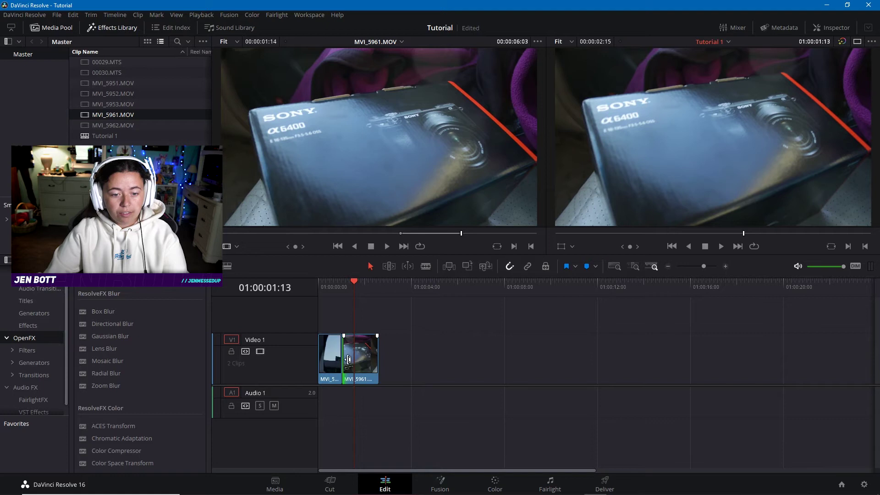
left_click(376, 361)
left_click_drag(376, 361, 405, 373)
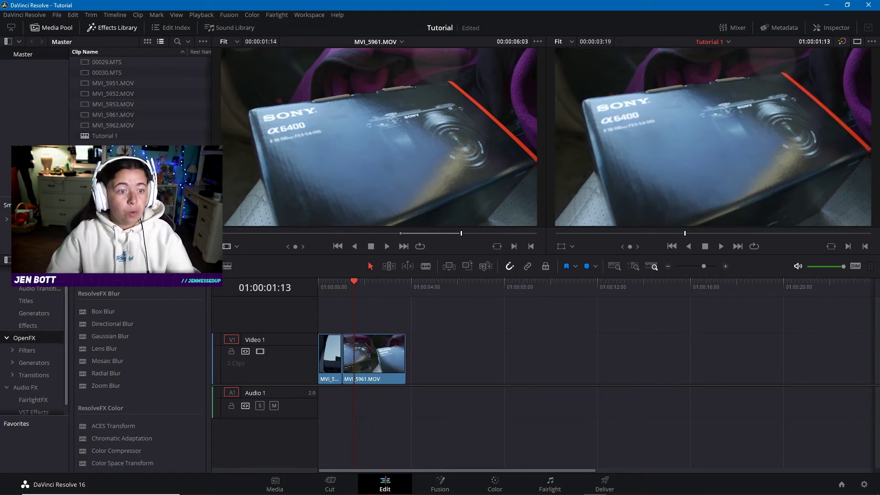
Import the music file BringItOn by Buzo Artlist.wav from the Electronic_Pop folder into the media pool.
right_click(133, 160)
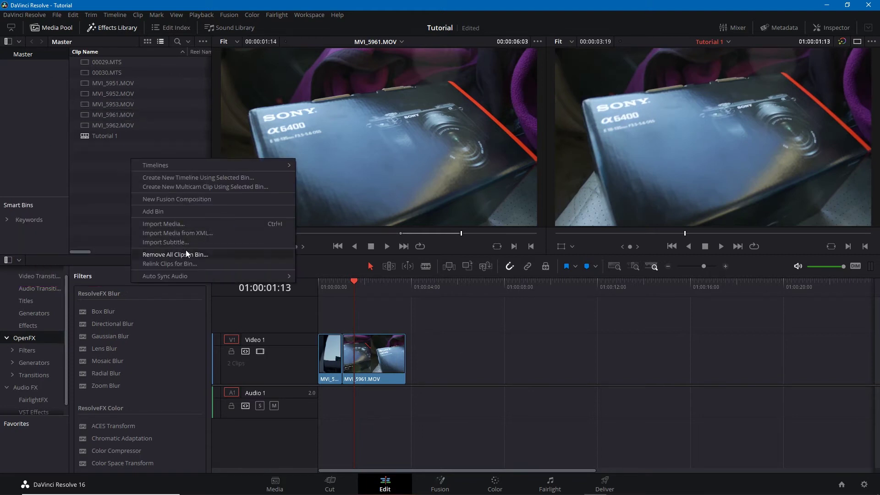
left_click(188, 224)
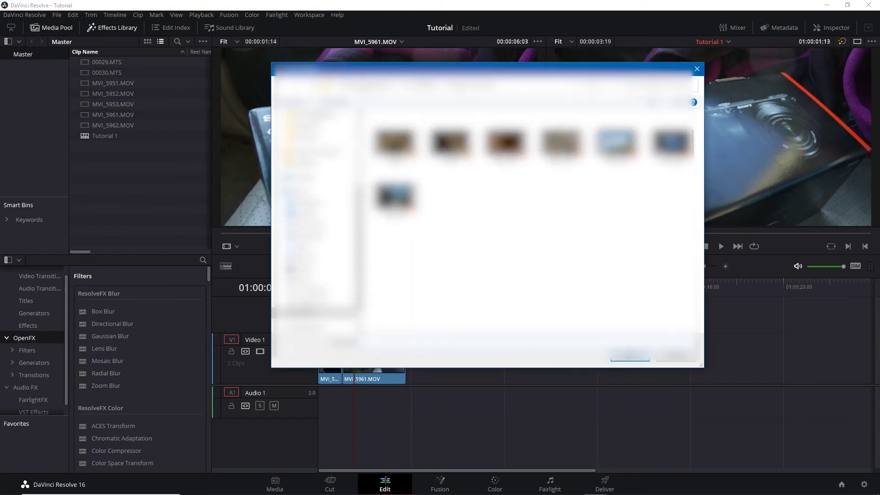
left_click(314, 292)
scroll(427, 289, "down", 3)
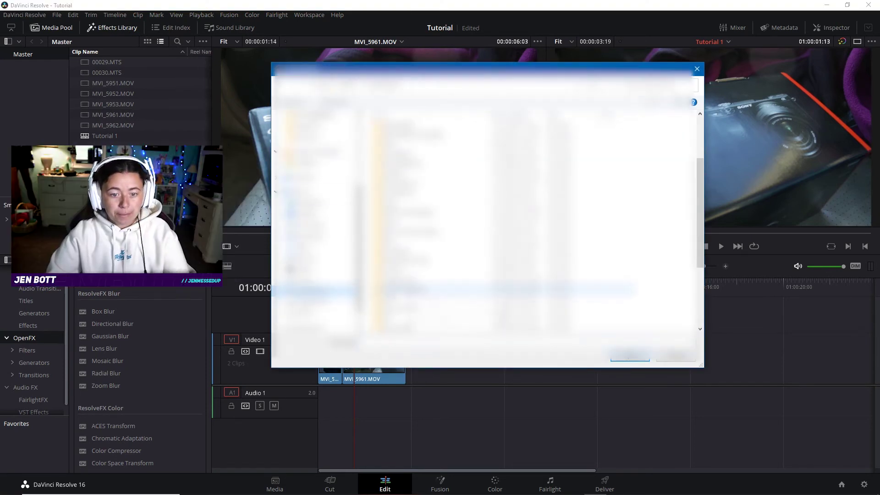
left_click(412, 177)
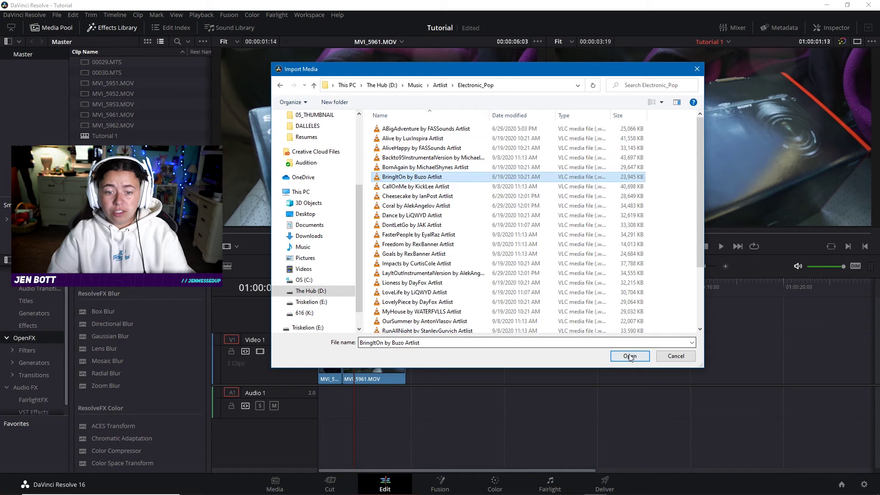
left_click(629, 356)
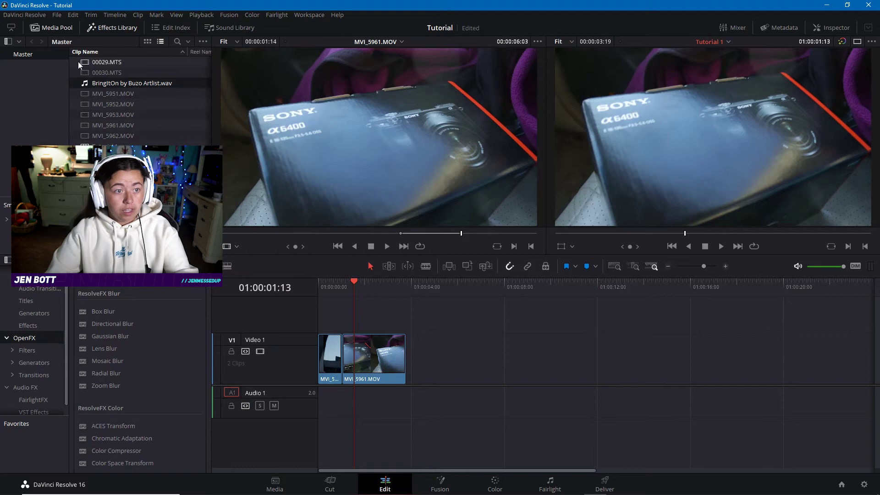
Place the BringItOn music at the start of Audio 1 and view its waveform at about 02:03:29:03 in the source viewer.
left_click_drag(94, 87, 323, 414)
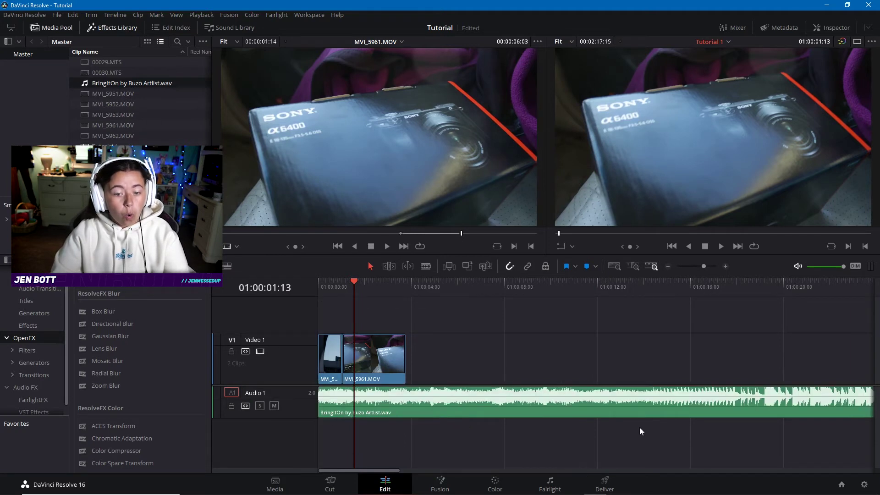
left_click(87, 86)
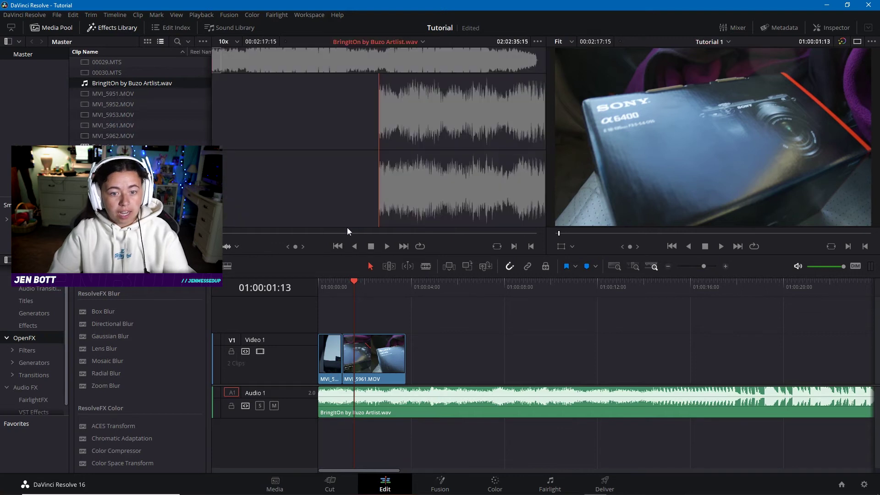
left_click(344, 233)
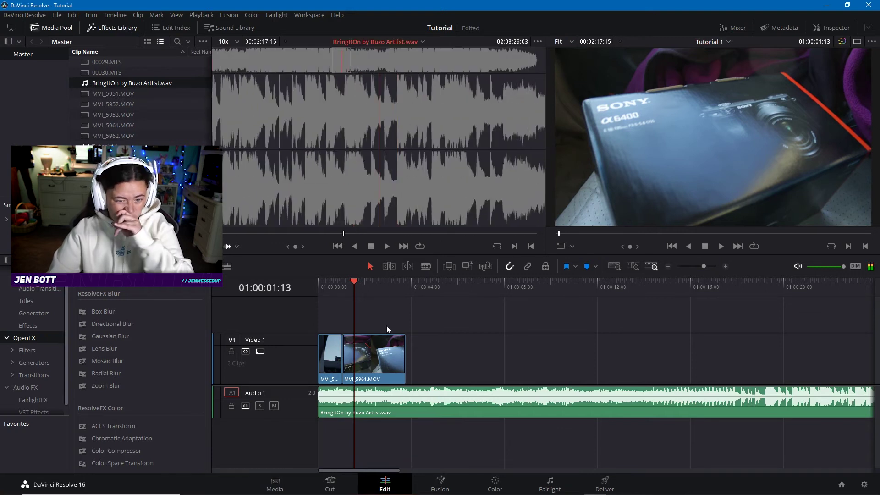
Play the timeline from its start to check the two clips together with the music.
left_click_drag(344, 284, 323, 287)
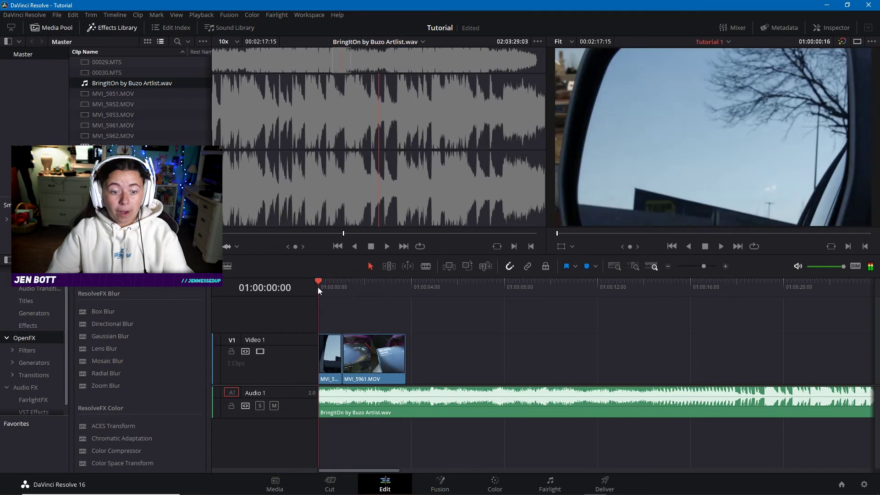
key("space")
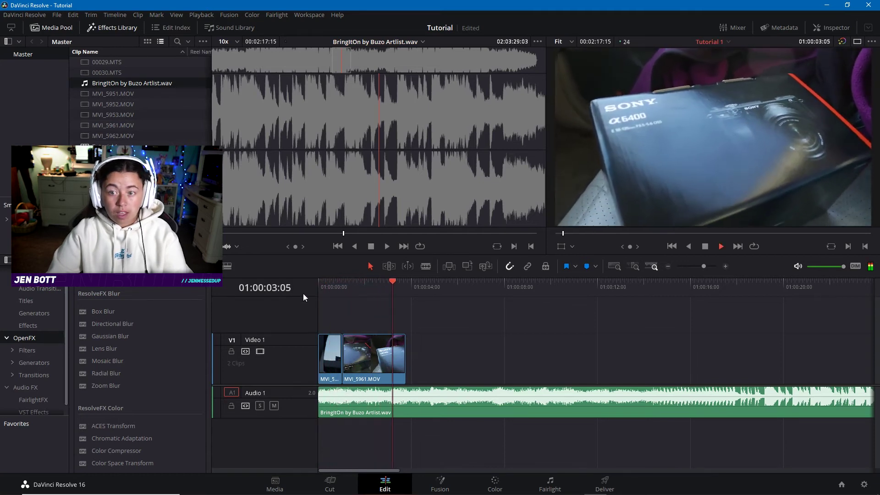
key("space")
Split the MVI_5961.MOV clip in Video 1 a little before its middle with the Blade, then return to the selection tool.
mouse_move(320, 408)
left_mouse_down()
mouse_move(342, 407)
mouse_move(320, 407)
left_mouse_up()
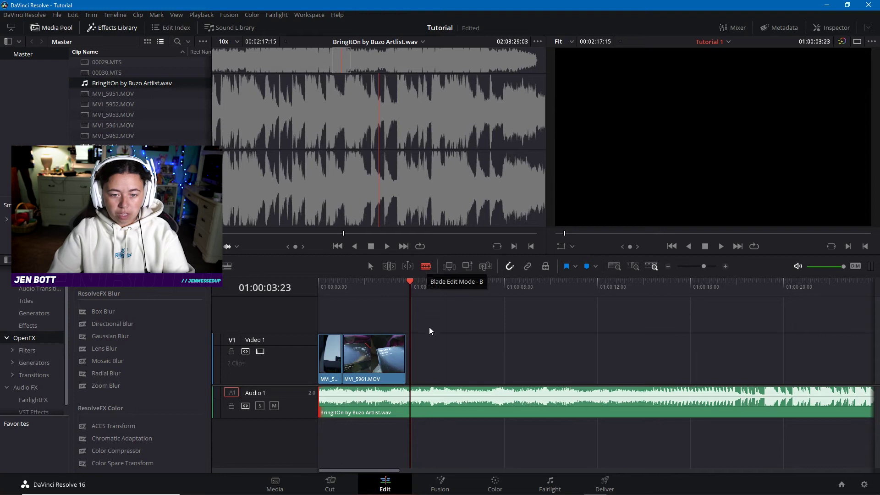
left_click(369, 356)
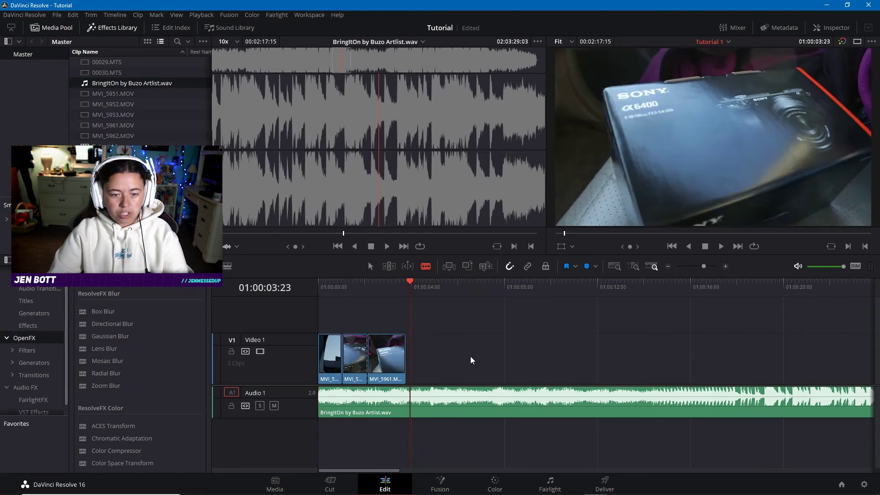
left_click(371, 267)
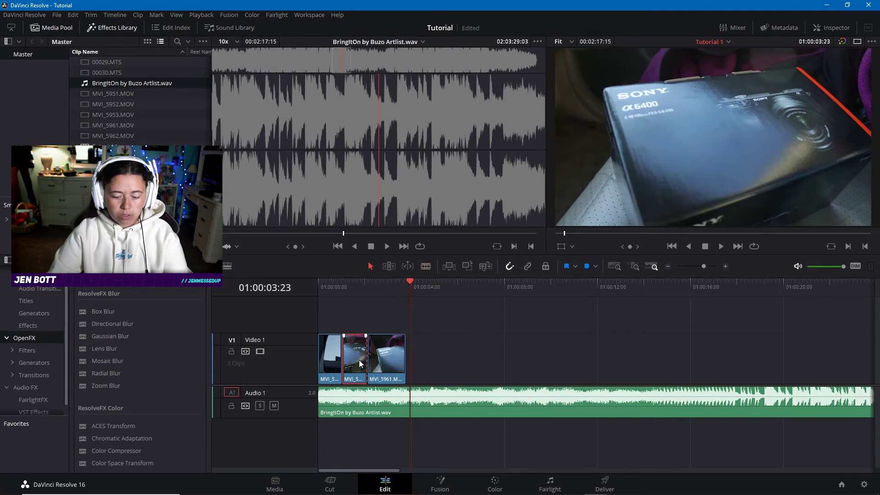
Try deleting the first piece of the split MVI_5961.MOV clip and moving the second piece against the first clip, then undo both.
key("BackSpace")
left_click_drag(381, 365, 365, 360)
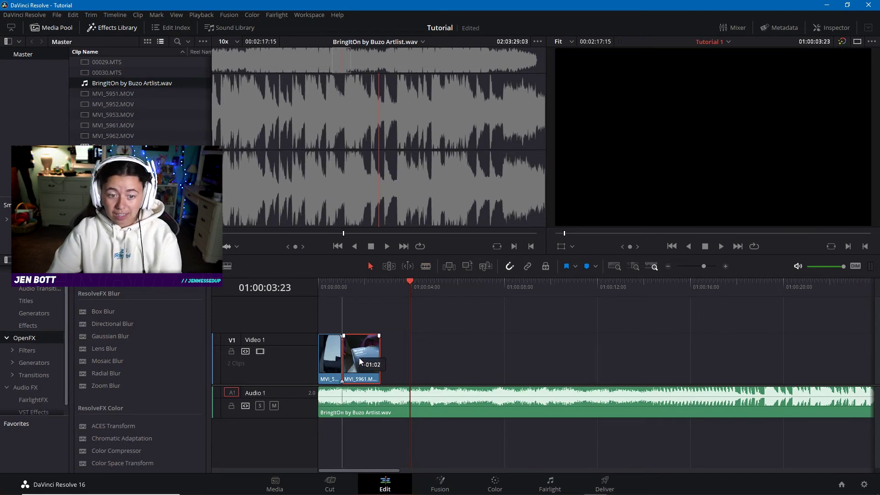
key("ctrl+z")
key("ctrl+z")
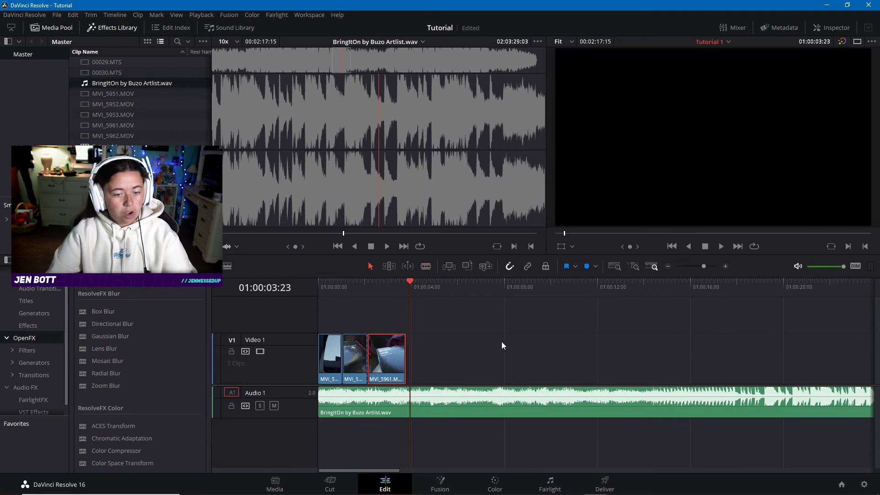
Split the BringItOn music in Audio 1 at the end of the last video clip with the Blade and delete the remainder.
left_click_drag(403, 283, 321, 291)
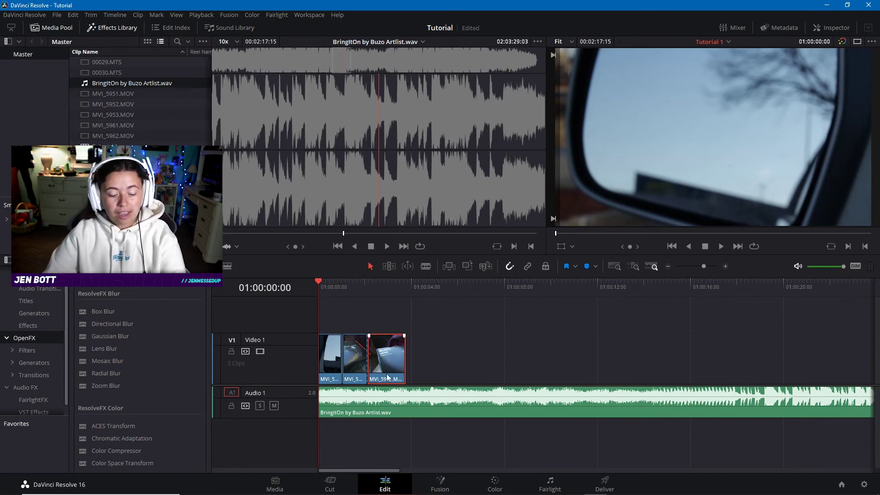
key("r")
left_click(408, 313)
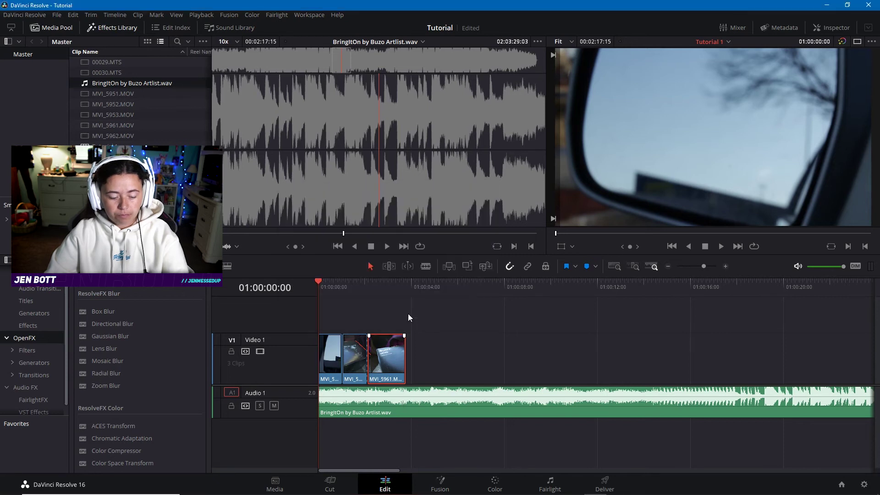
left_click(427, 267)
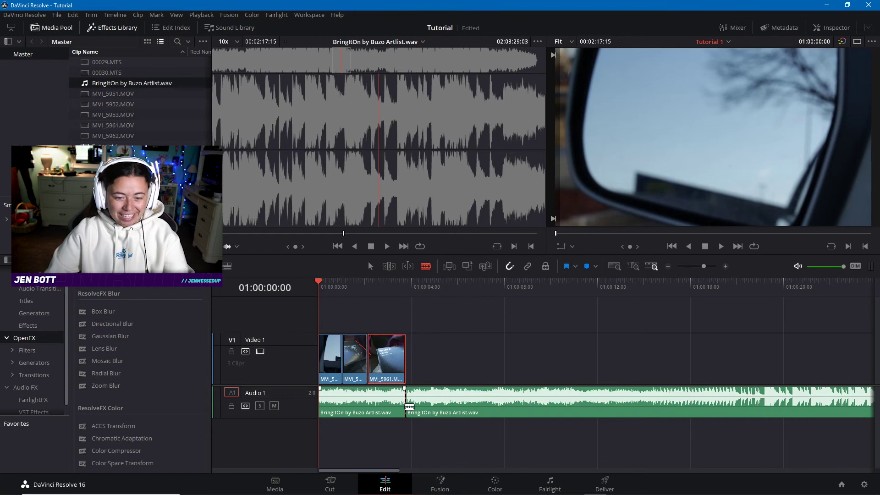
left_click_drag(409, 406, 412, 407)
key("a")
left_click(460, 412)
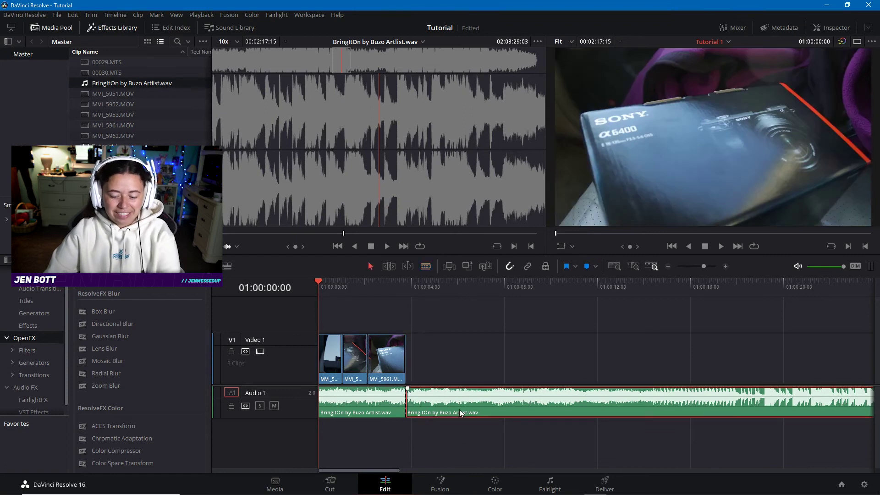
key("Delete")
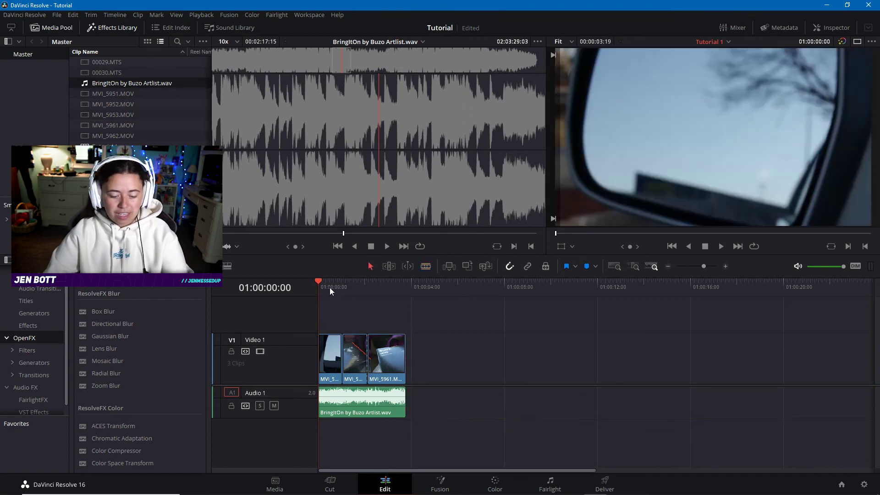
Mark the timeline range from its start to the end of the last clip at 01:00:03:19, and switch to the Deliver page.
left_click(406, 287)
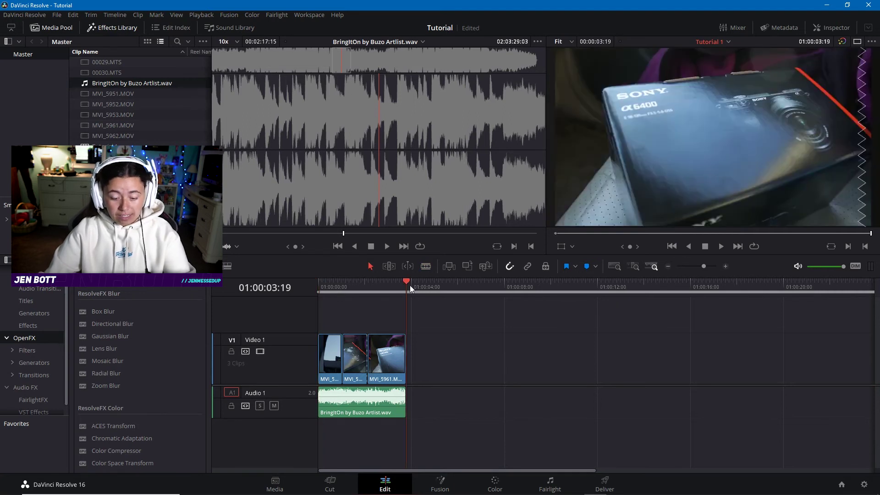
left_click_drag(410, 285, 265, 313)
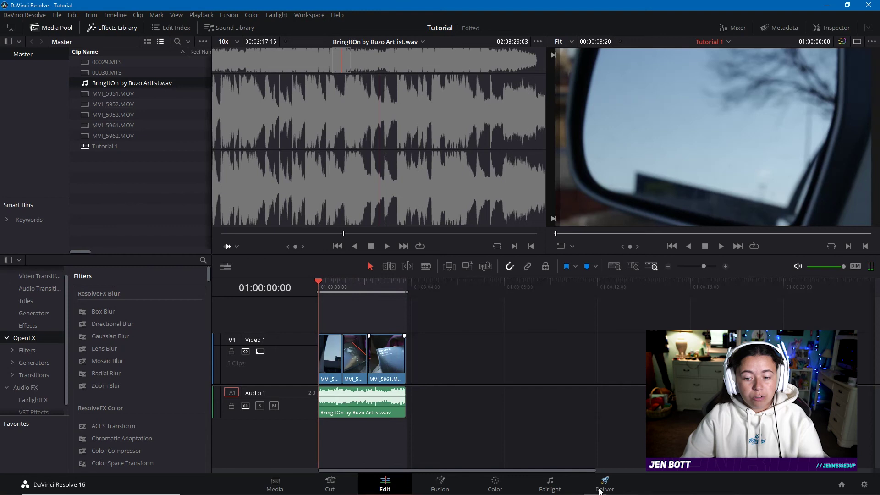
left_click(600, 486)
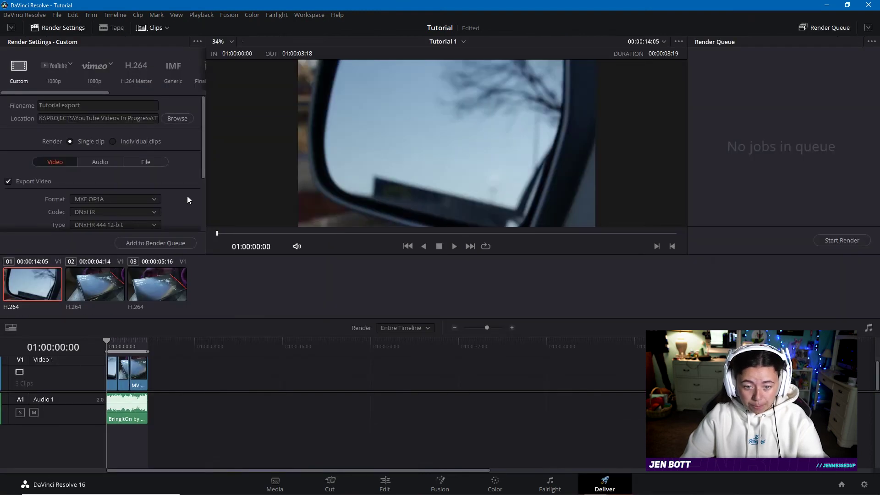
Try the YouTube 1080p and Custom render presets, and settle on the H.264 Master preset.
left_click(58, 66)
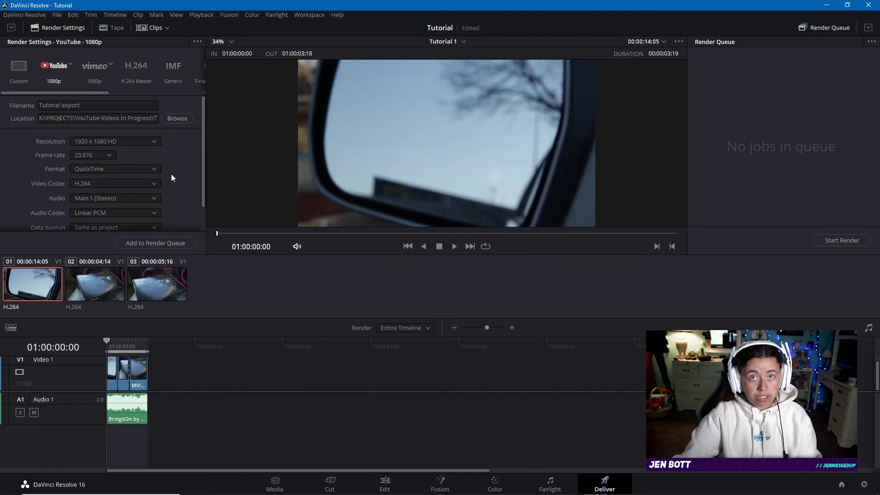
left_click(24, 80)
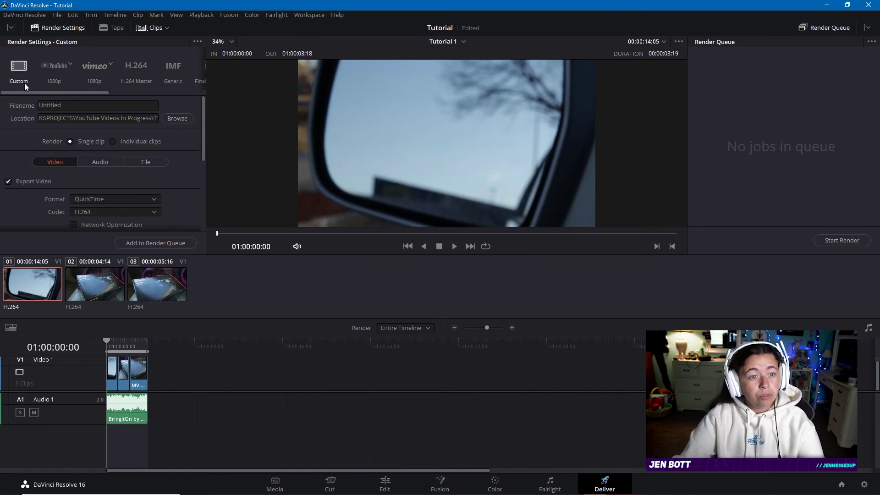
left_click(139, 67)
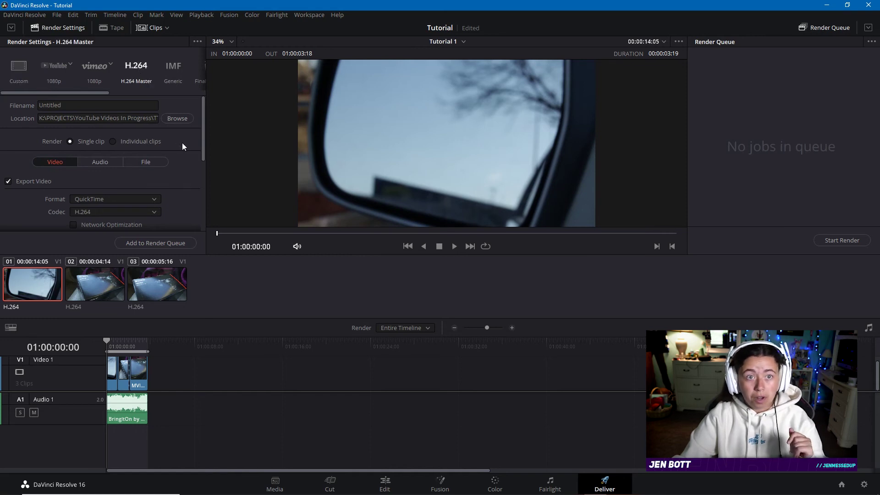
Name the render file Tutorial Export and set its destination to the 04_EXPORTS folder.
double_click(84, 105)
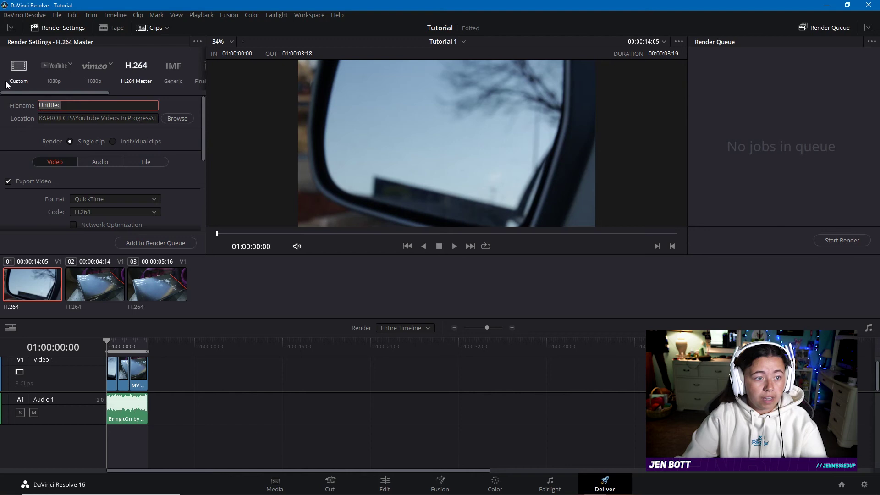
type("Tet")
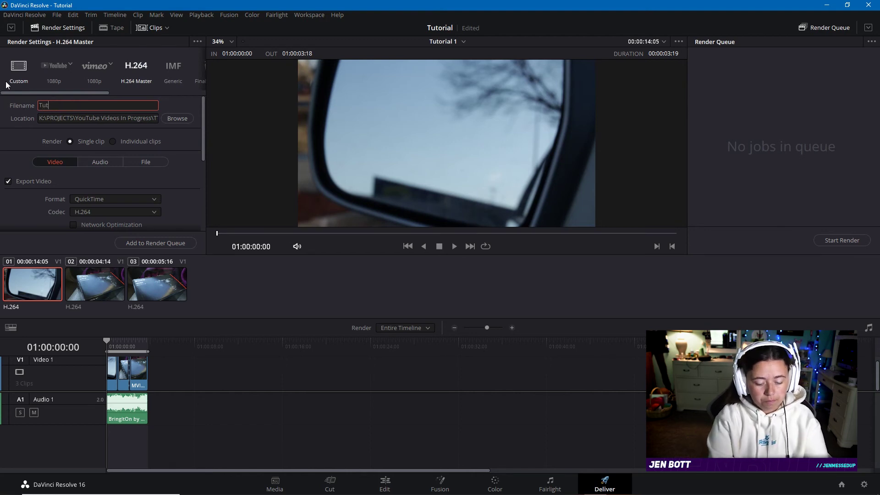
type("orial Export")
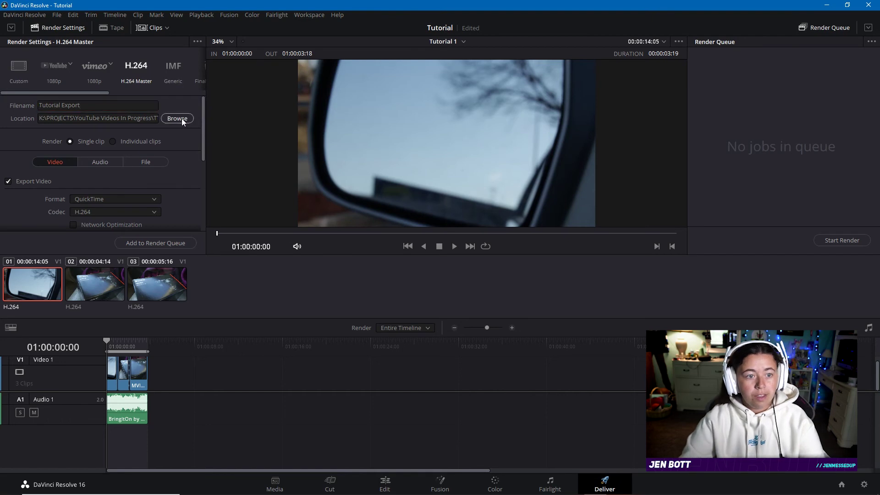
left_click(181, 118)
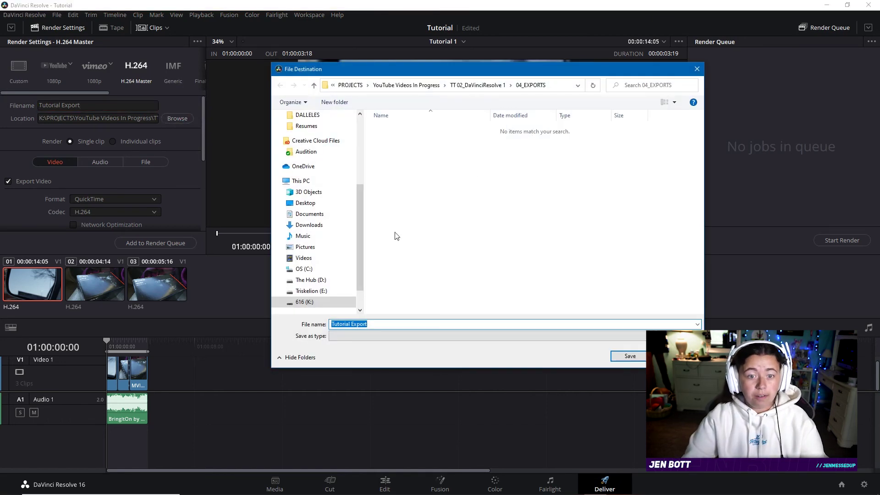
left_click(629, 357)
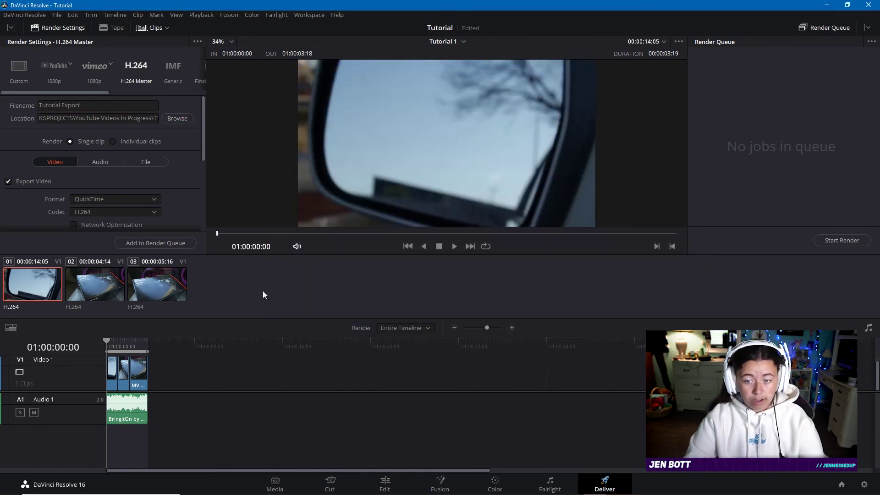
Review the H.264 Master video settings, add the timeline to the render queue and start the render.
scroll(175, 188, "down", 1)
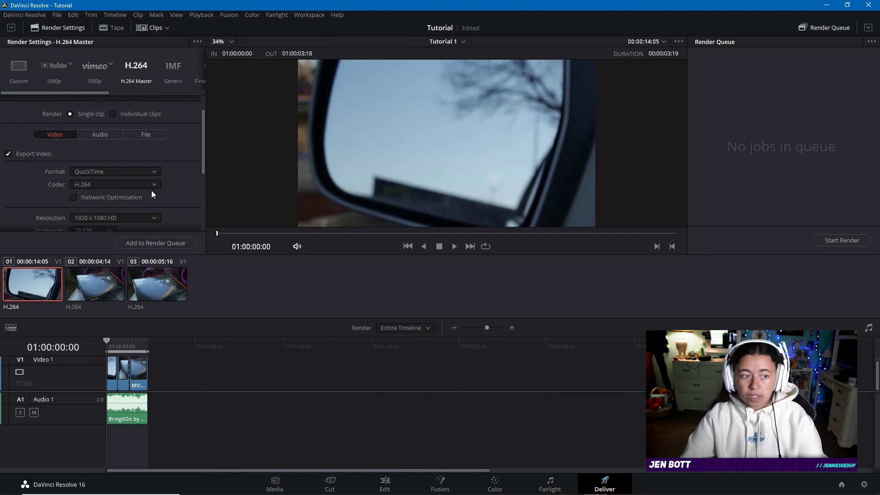
scroll(156, 192, "down", 1)
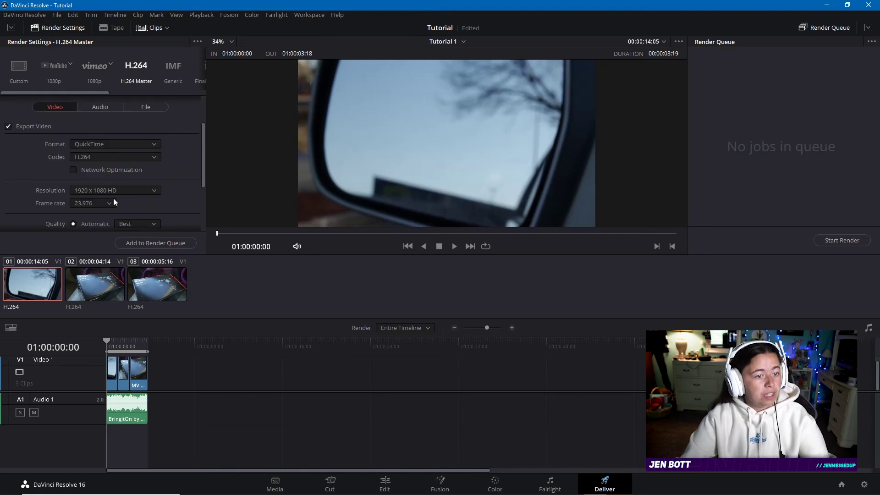
scroll(186, 221, "down", 1)
scroll(183, 214, "down", 1)
scroll(156, 199, "down", 1)
scroll(171, 218, "up", 5)
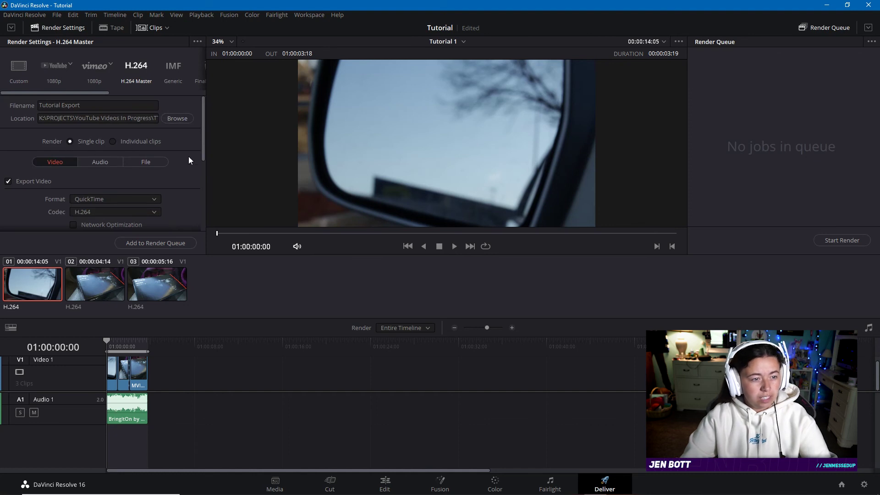
scroll(189, 163, "down", 5)
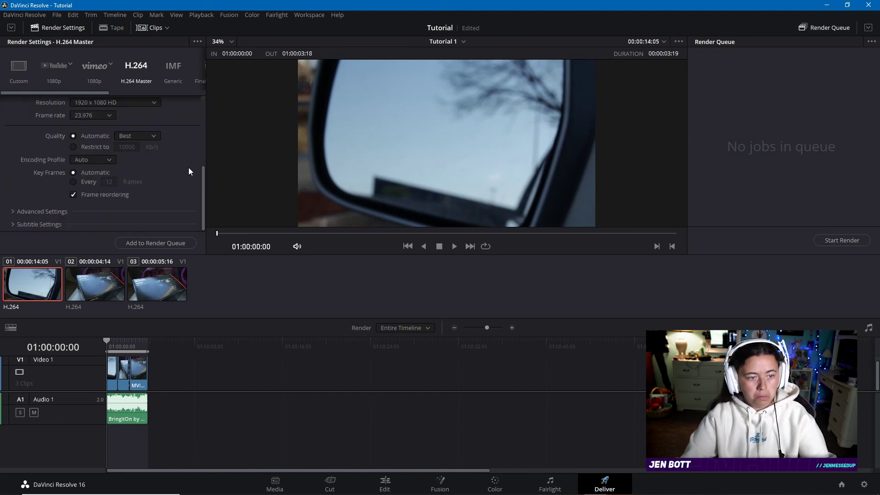
left_click(177, 243)
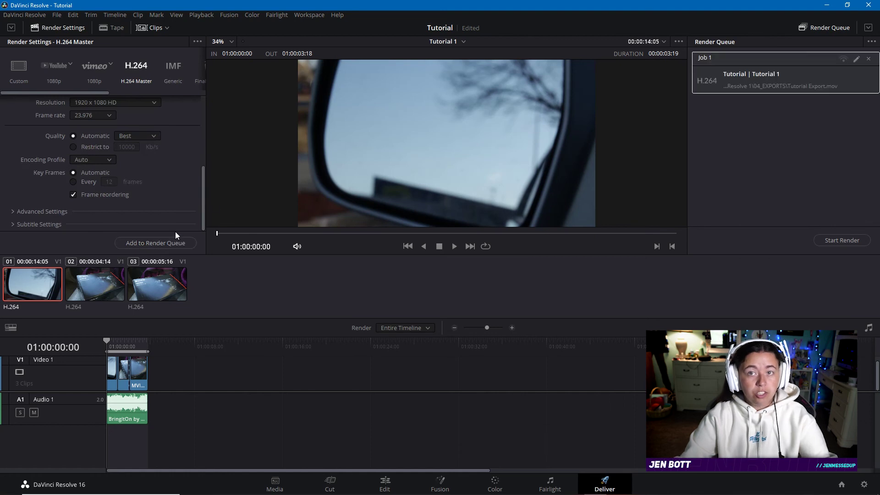
left_click(836, 243)
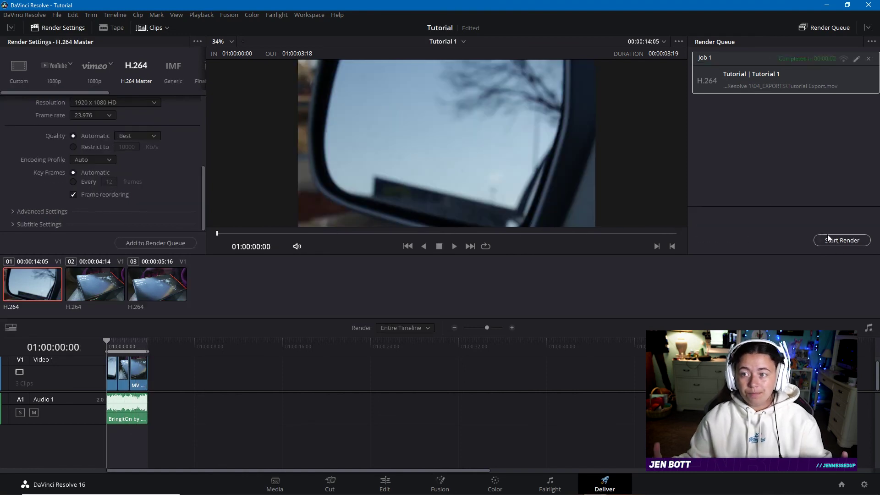
Switch to File Explorer, open the rendered Tutorial Export from the 04_EXPORTS folder to play it in VLC, and close the player.
left_click(235, 489)
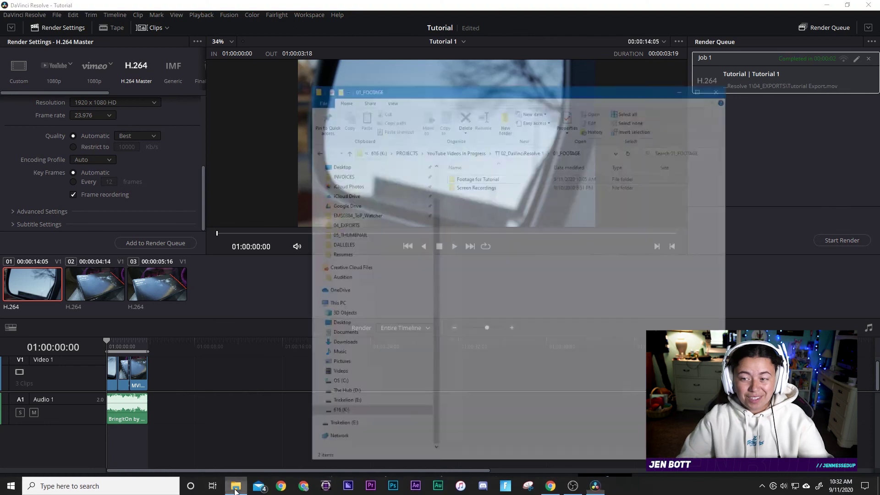
left_click(573, 96)
left_click(568, 136)
double_click(568, 136)
double_click(503, 130)
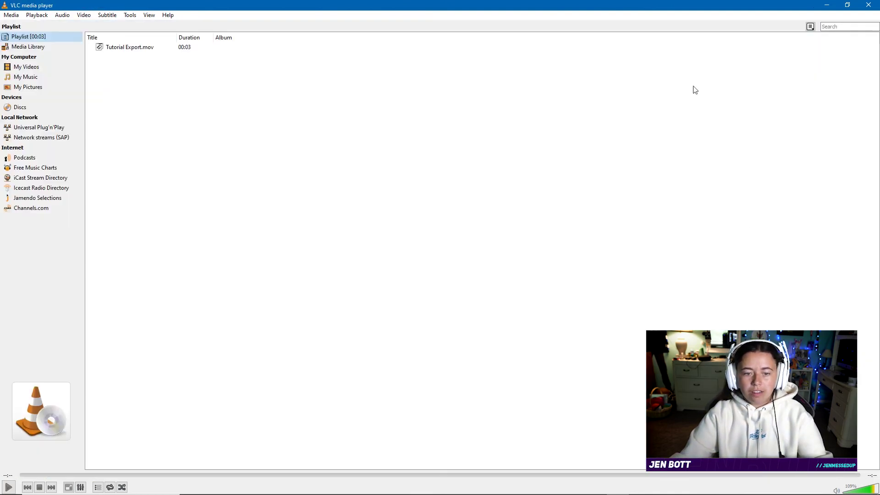
left_click(868, 5)
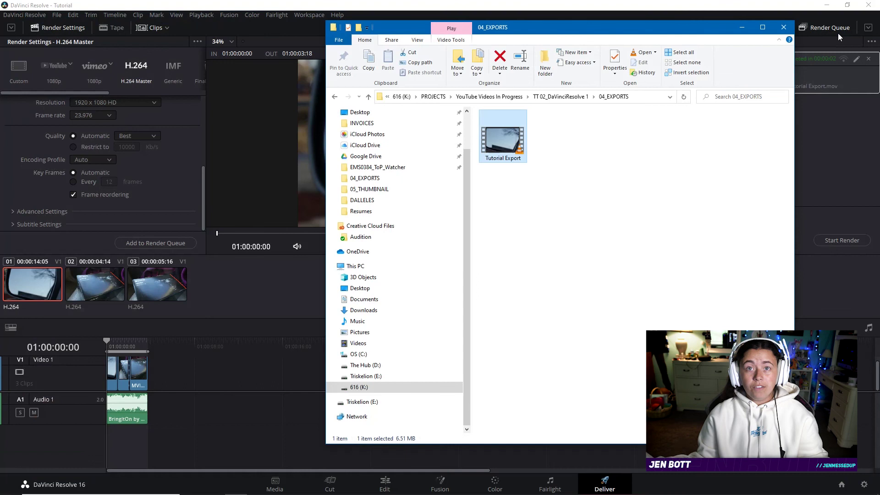